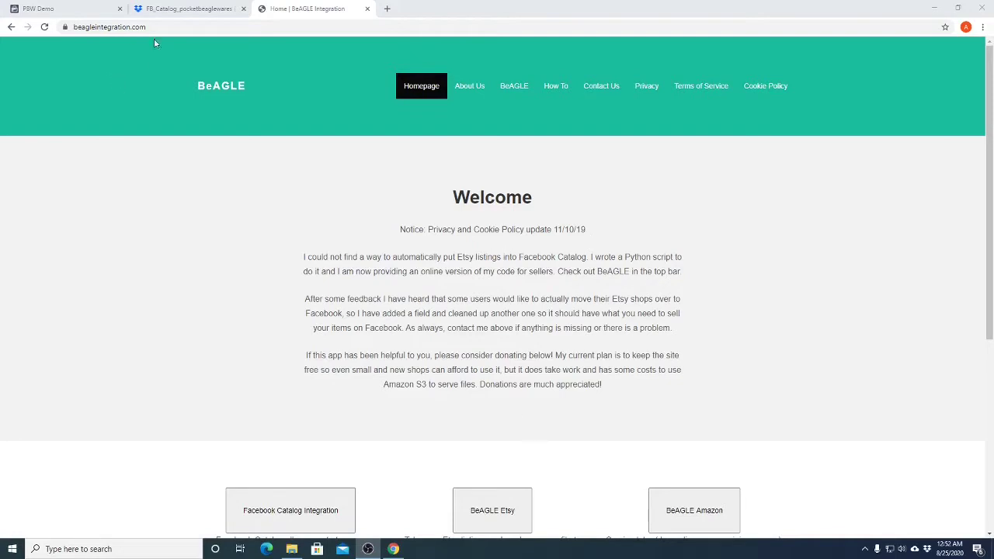
# - Leave the catalog CSV preview and load the Dropbox home page at dropbox.com
pyautogui.click(178, 9)
pyautogui.click(11, 27)
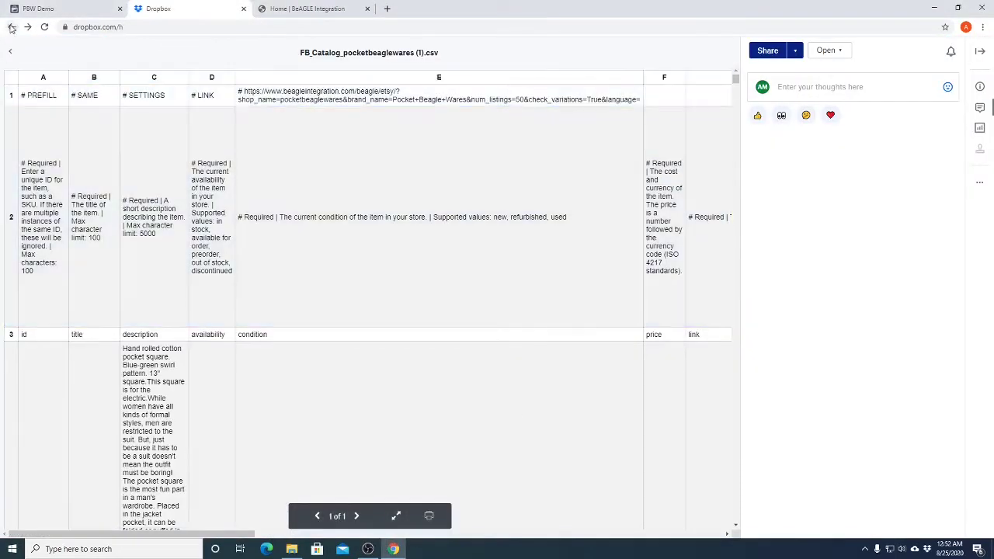
pyautogui.click(159, 28)
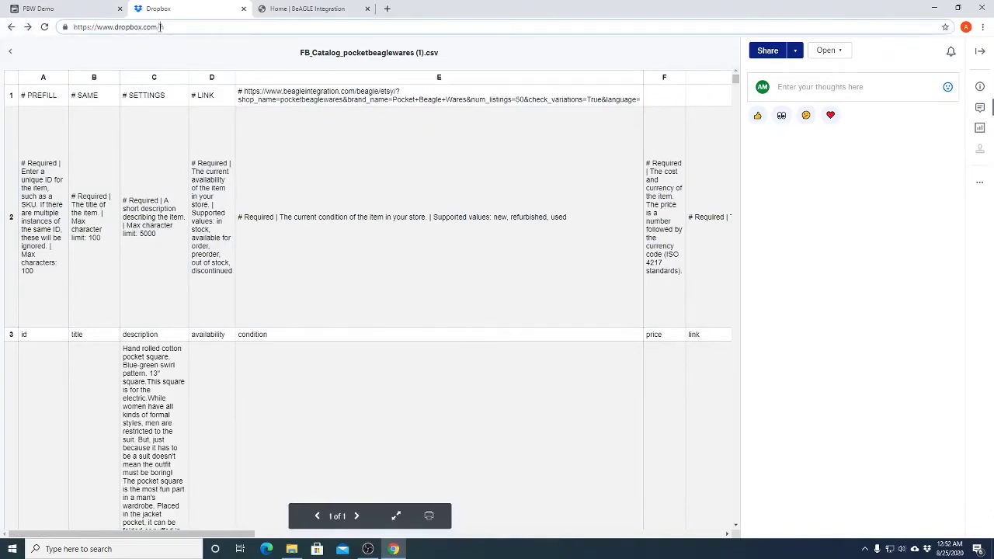
pyautogui.press('BackSpace')
pyautogui.press('Return')
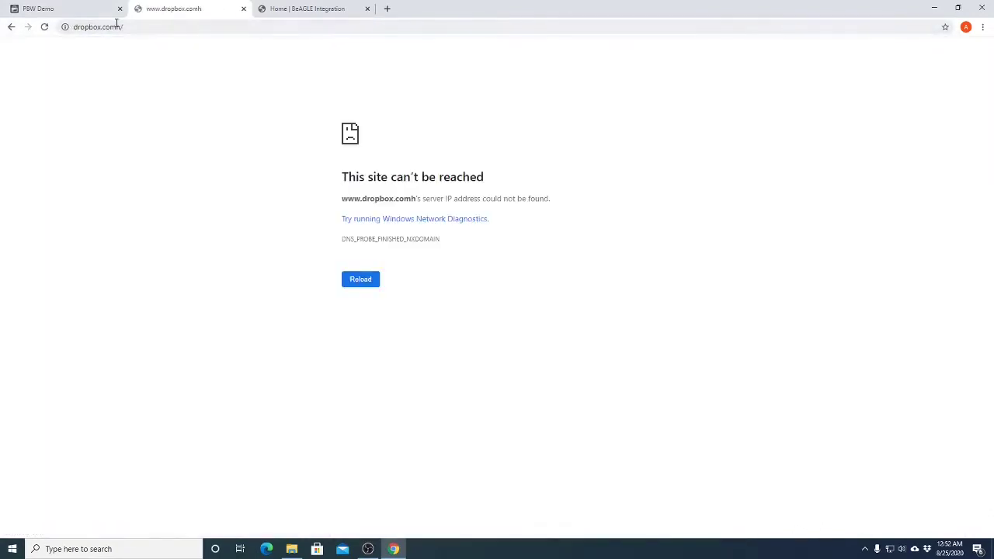
pyautogui.click(116, 26)
pyautogui.click(131, 28)
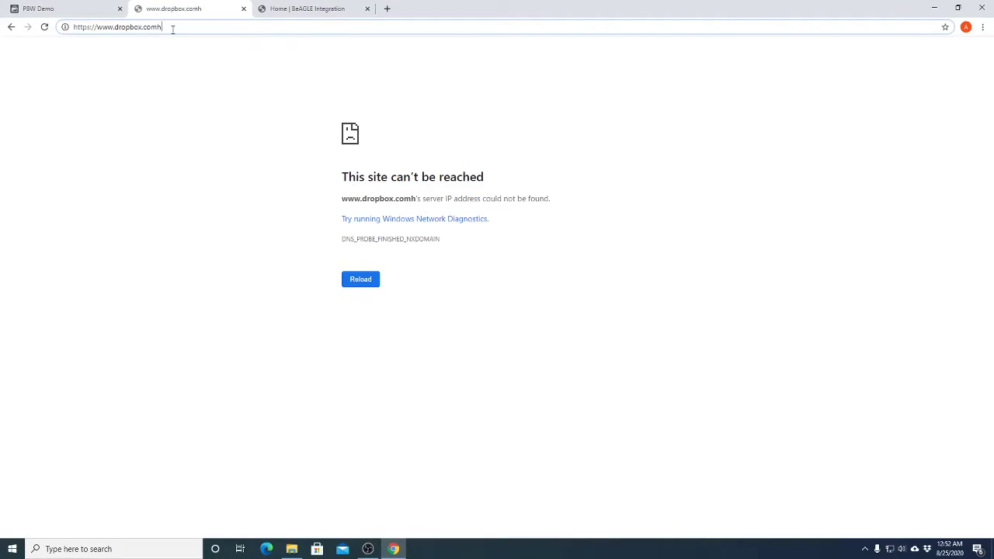
pyautogui.write('/')
pyautogui.press('Return')
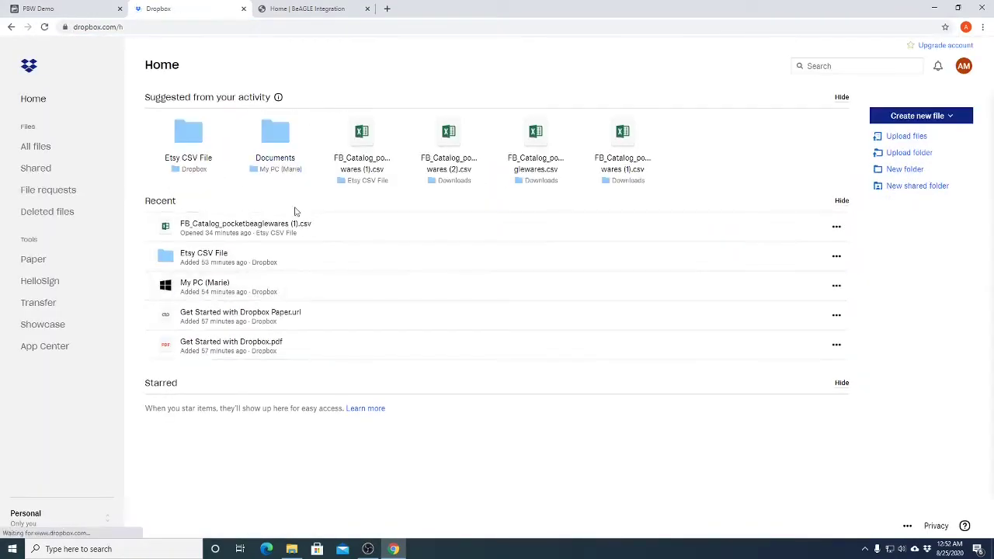
# - Delete the recent file FB_Catalog_pocketbeaglewares (1).csv and open the Etsy CSV File folder, dismissing the setup prompt
pyautogui.click(836, 227)
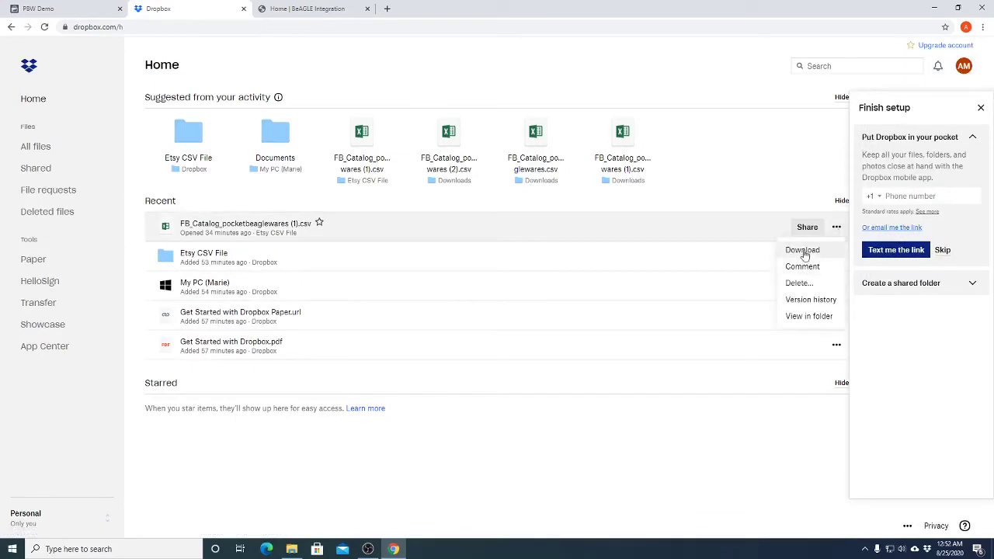
pyautogui.click(800, 286)
pyautogui.click(581, 178)
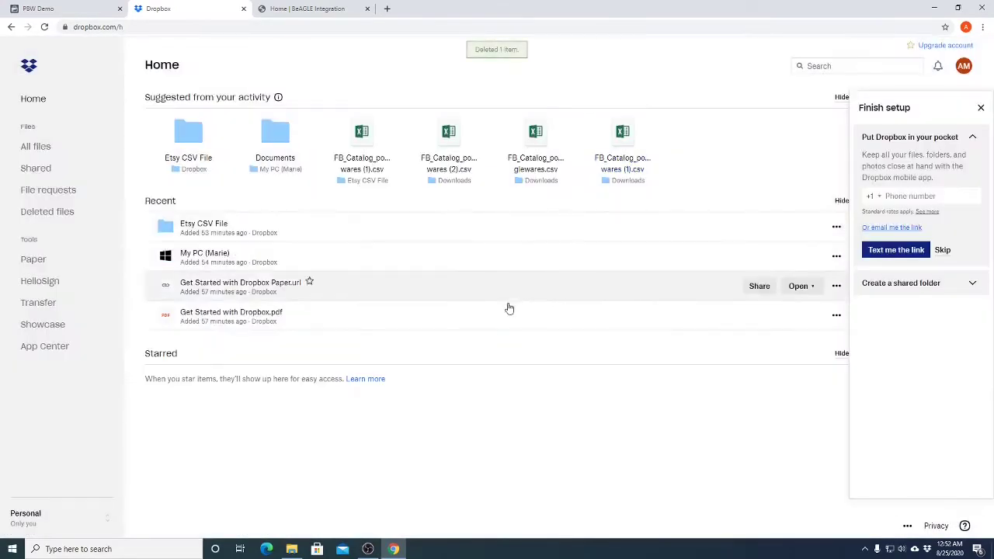
pyautogui.click(213, 223)
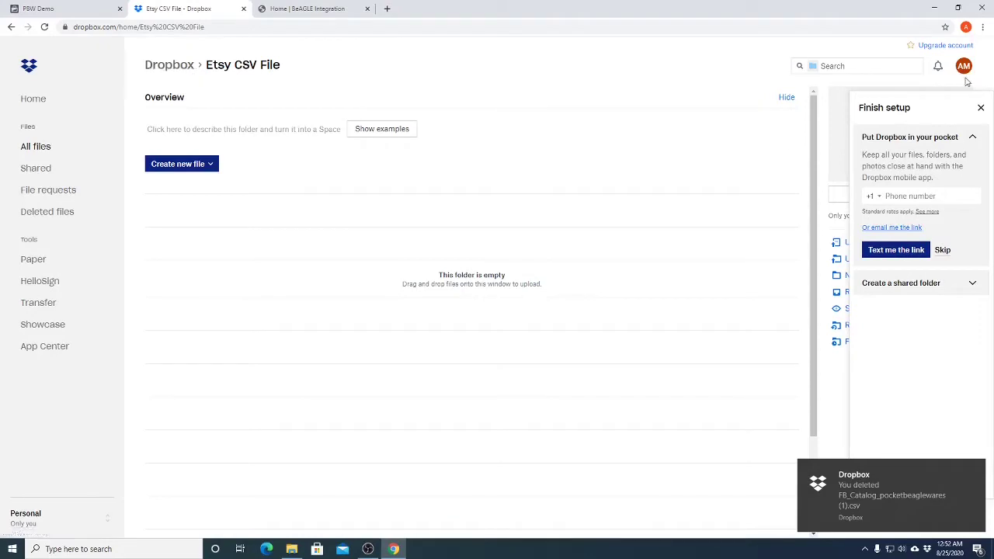
pyautogui.click(981, 108)
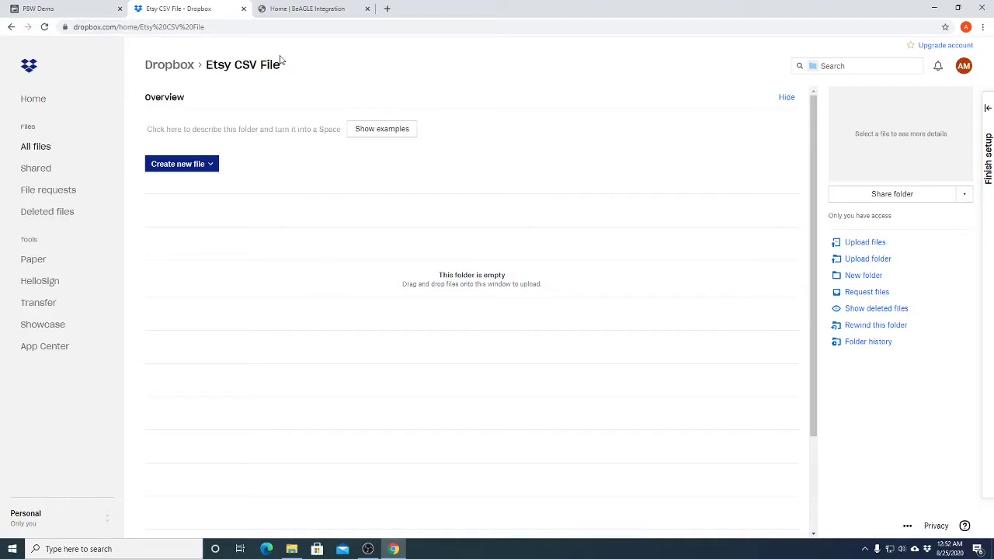
# - In the BeAGLE Etsy converter form, enter the shop name pocketbeaglewares and the brand name Pocket Beagle Wares
pyautogui.click(307, 8)
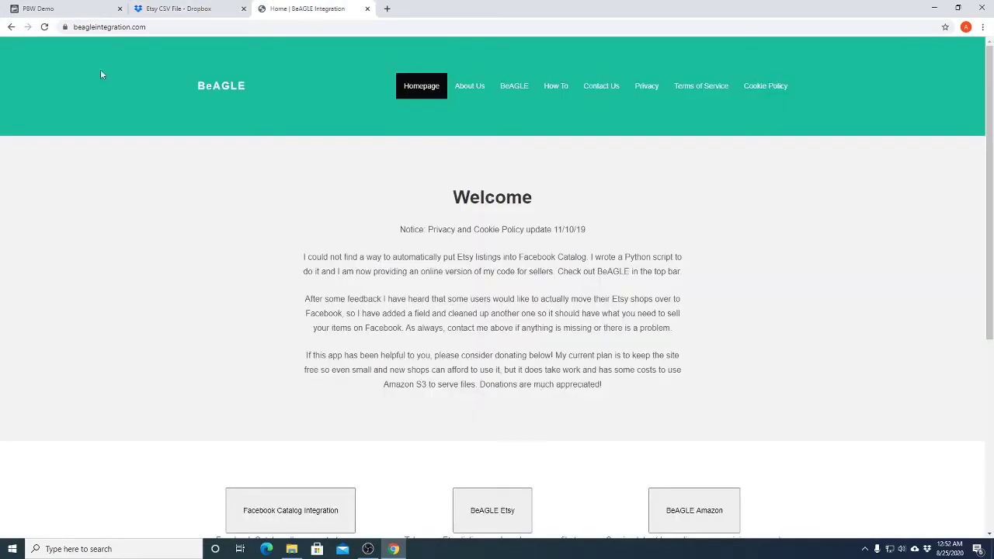
pyautogui.click(514, 516)
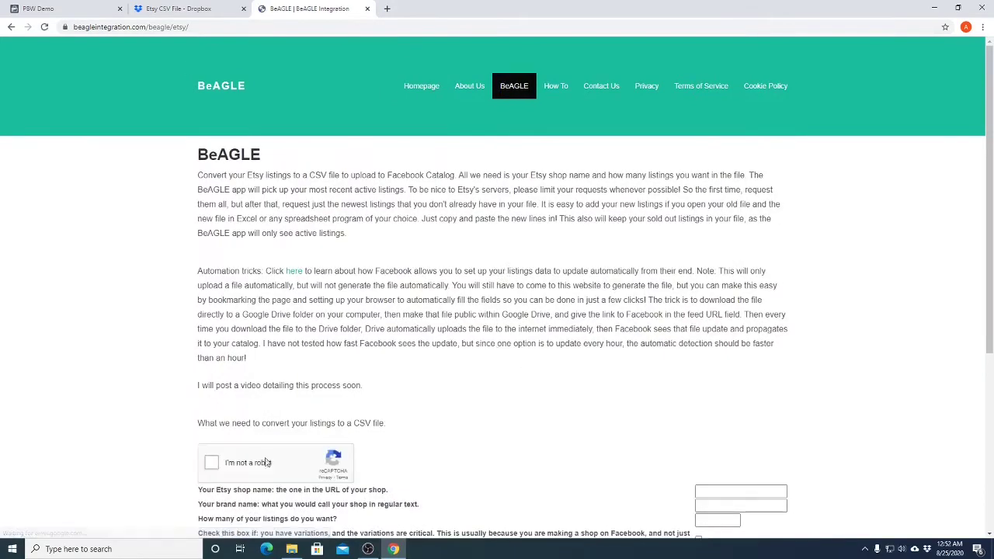
pyautogui.scroll(-3, 579, 420)
pyautogui.click(711, 388)
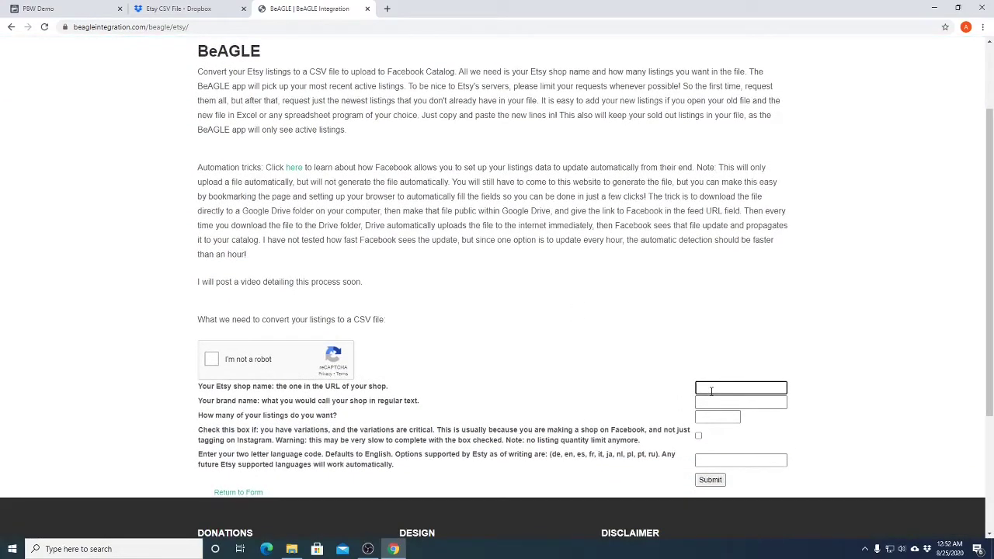
pyautogui.write('pocketbeaglewares')
pyautogui.click(754, 404)
pyautogui.write('Pocket')
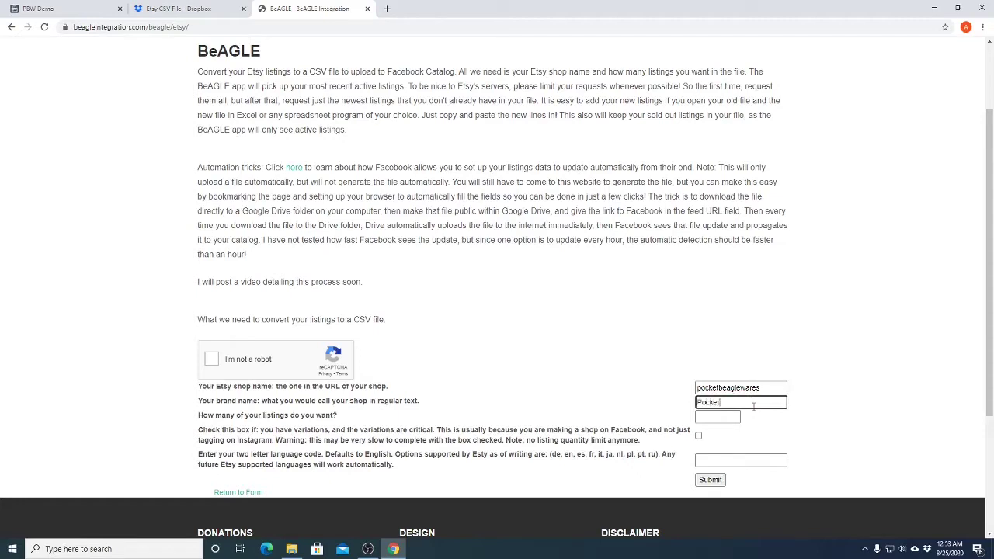
pyautogui.write(' Beagle Wares')
# - Submit the form for 50 listings with variations included and the reCAPTCHA completed, leaving the language code blank
pyautogui.click(703, 419)
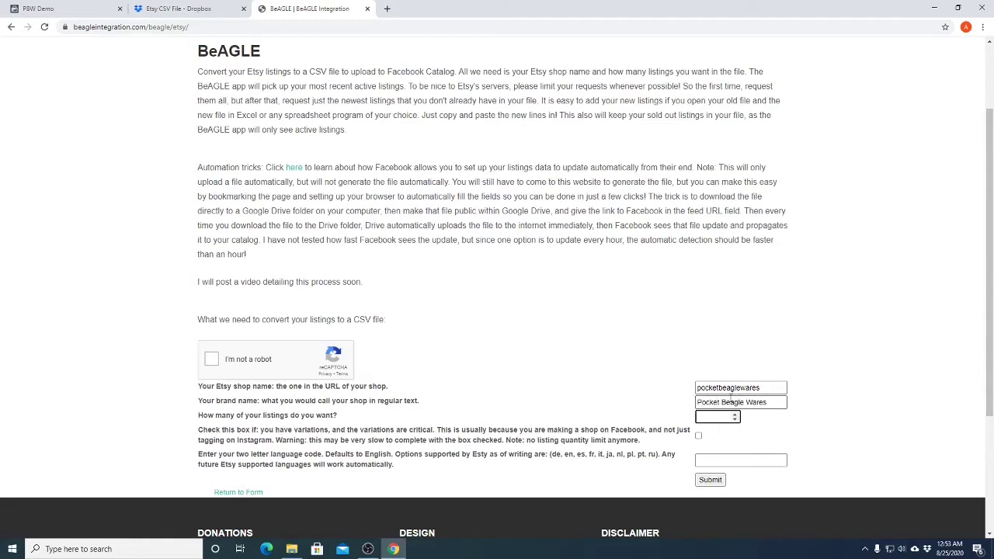
pyautogui.write('50')
pyautogui.click(698, 436)
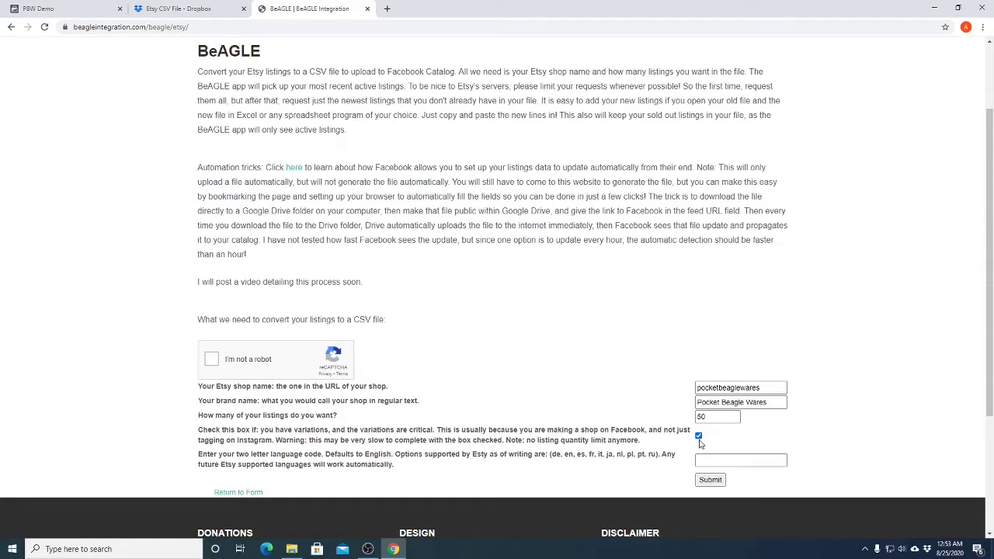
pyautogui.click(212, 360)
pyautogui.click(703, 460)
pyautogui.click(710, 480)
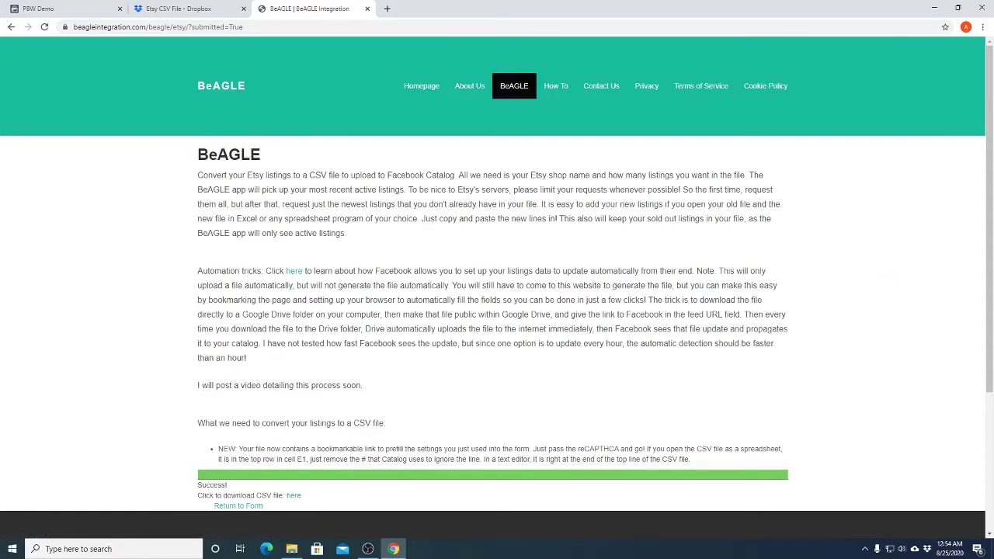
# - Save the generated CSV into Dropbox's Etsy CSV File folder as FB_Catalog_pocketbeaglewares (3)
pyautogui.rightClick(297, 499)
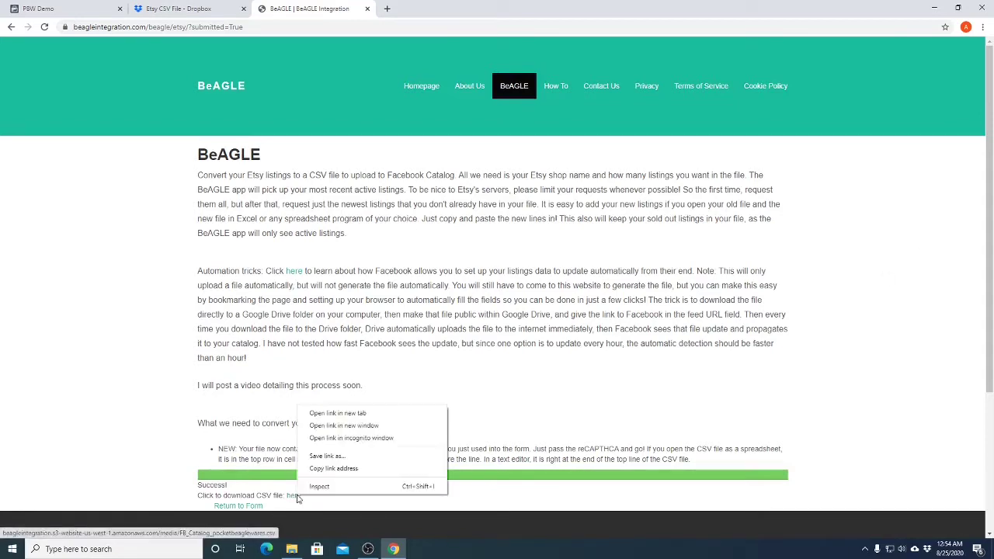
pyautogui.click(325, 459)
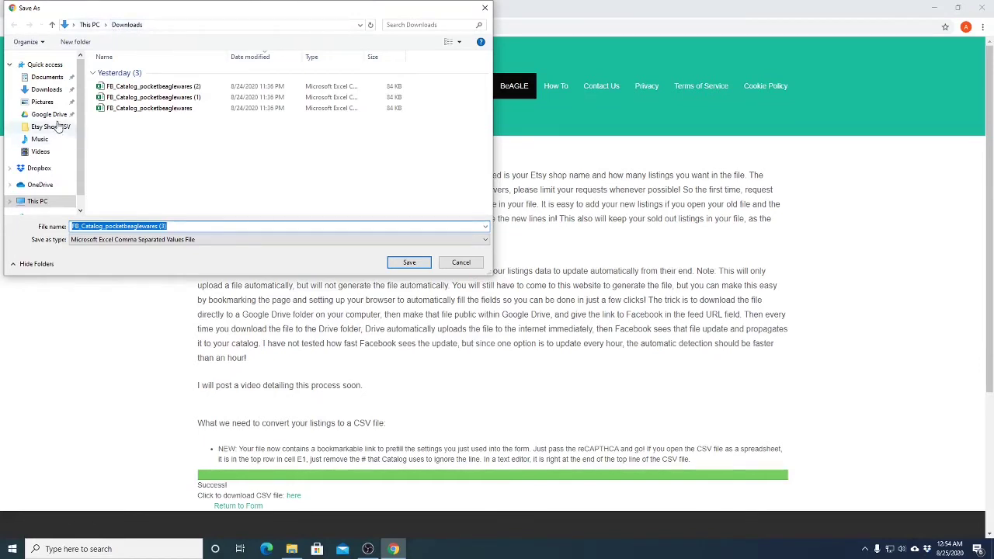
pyautogui.click(38, 169)
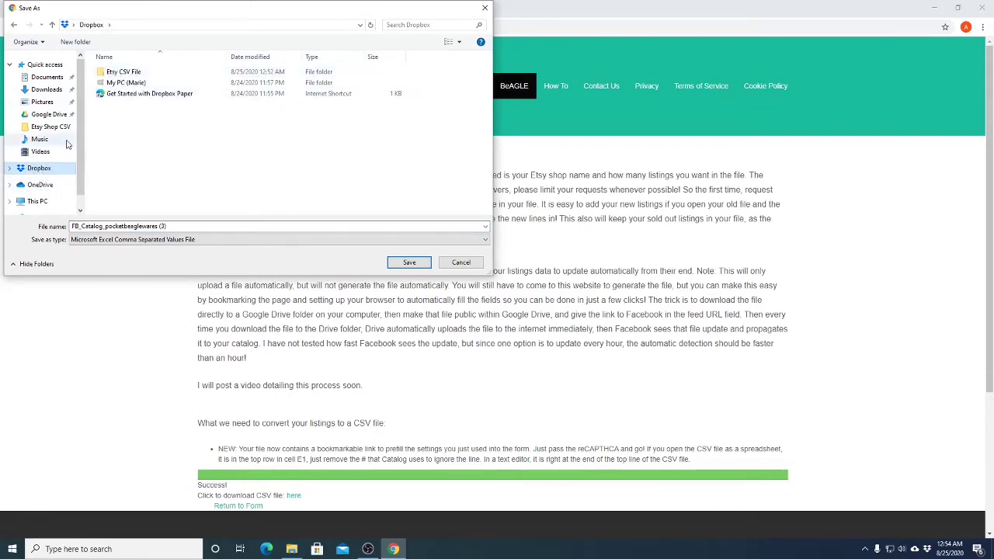
pyautogui.doubleClick(111, 72)
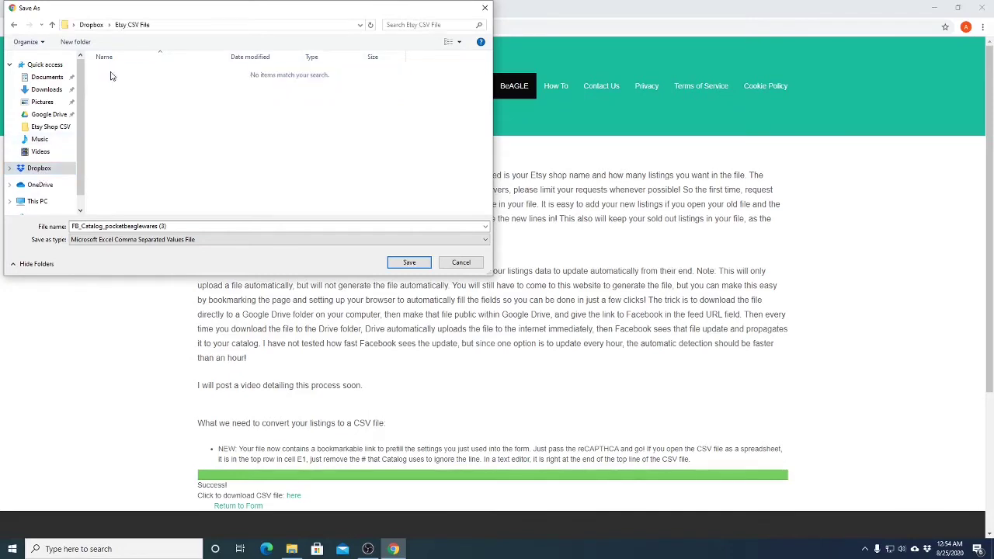
pyautogui.click(409, 262)
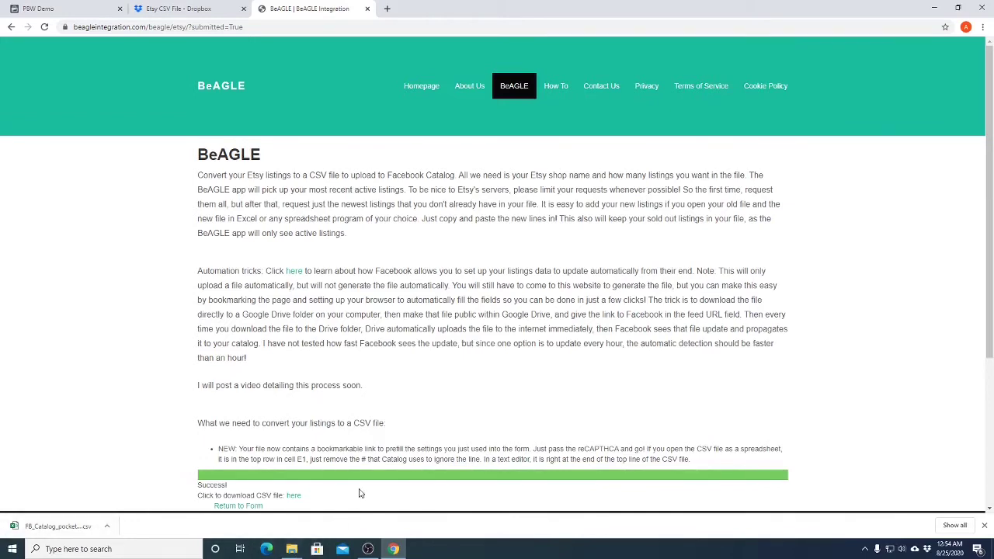
# - Save another copy of the generated CSV in the same Dropbox folder, named FB_Catalog_pocketbeaglewares
pyautogui.rightClick(296, 497)
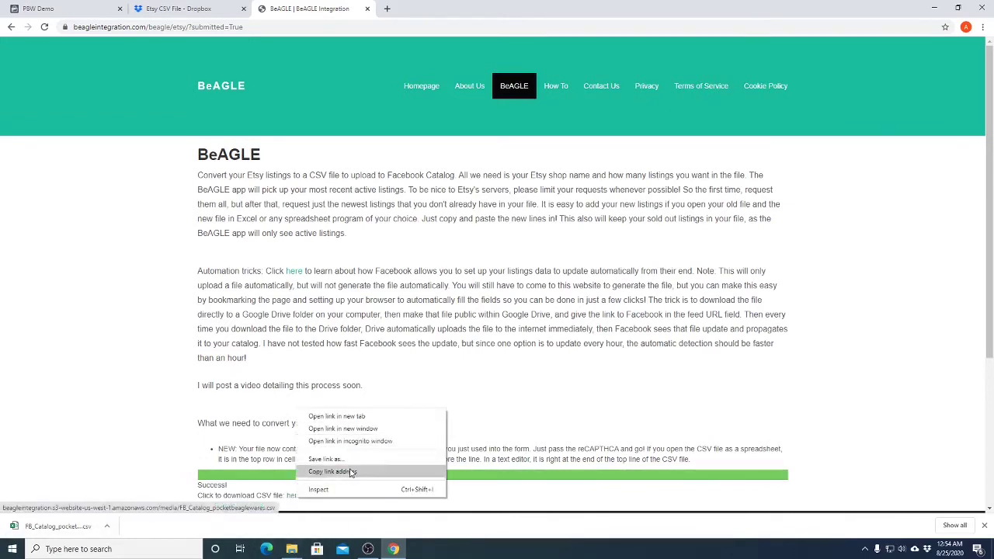
pyautogui.click(346, 460)
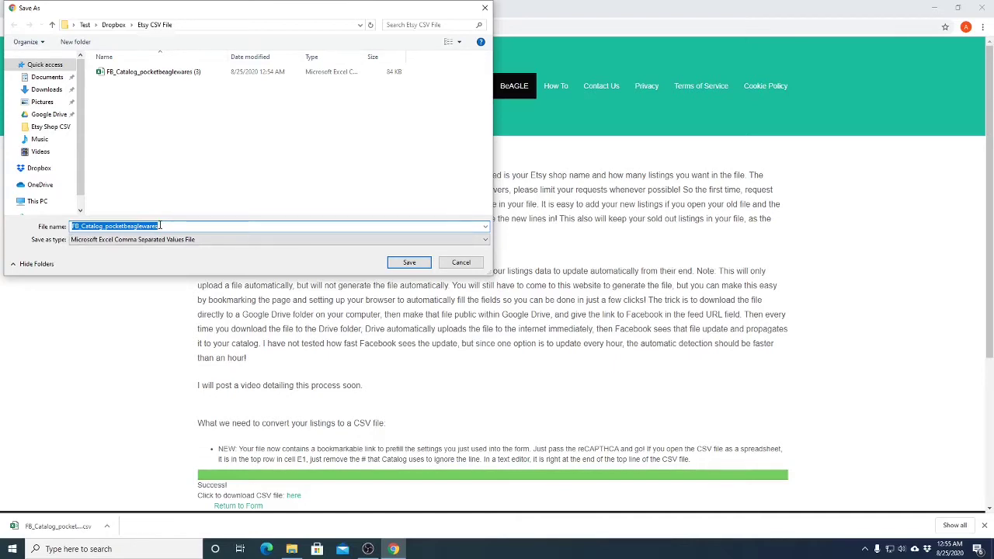
pyautogui.click(409, 262)
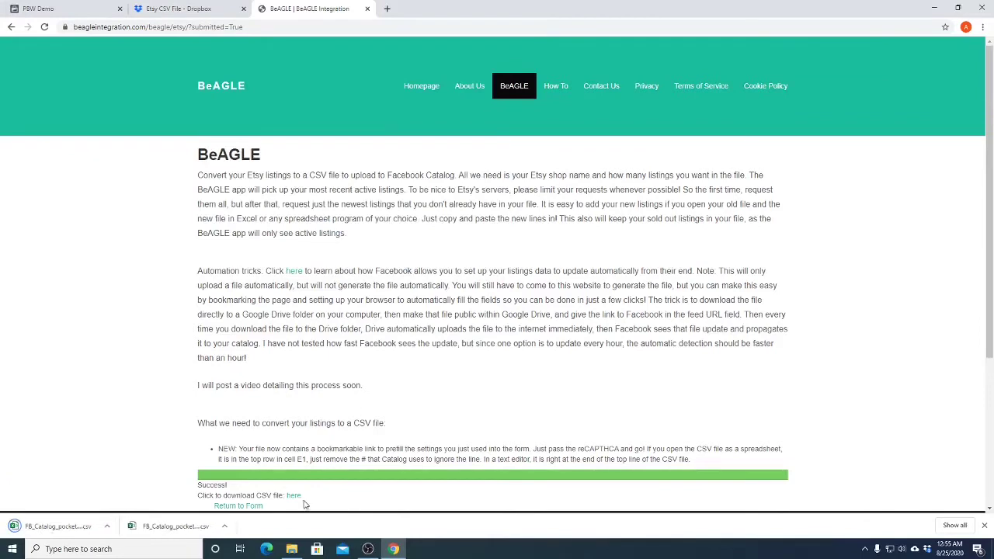
# - Download the CSV once more, removing the number suffix from its name to replace the existing FB_Catalog_pocketbeaglewares file
pyautogui.rightClick(300, 496)
pyautogui.click(338, 459)
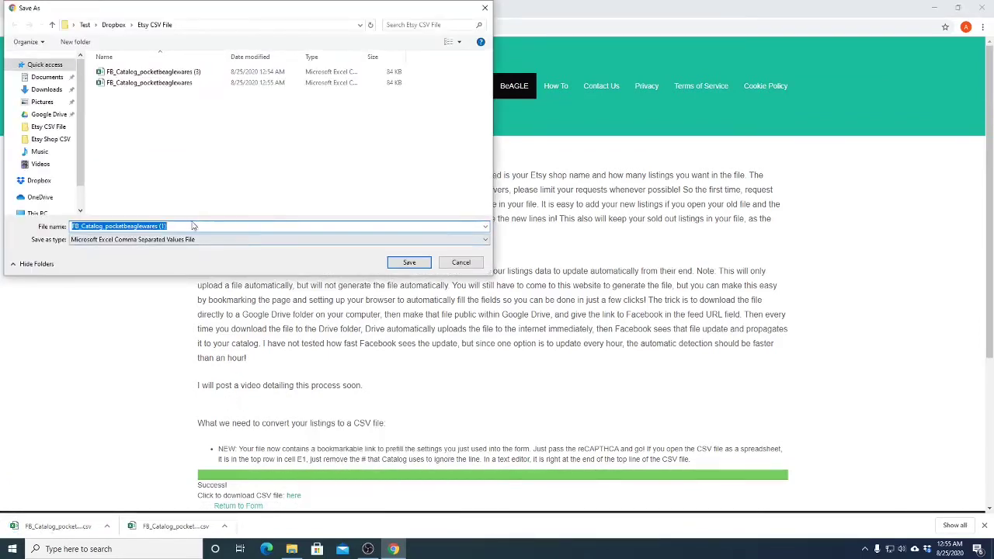
pyautogui.click(188, 226)
pyautogui.press('BackSpace')
pyautogui.press('BackSpace')
pyautogui.press('BackSpace')
pyautogui.press('BackSpace')
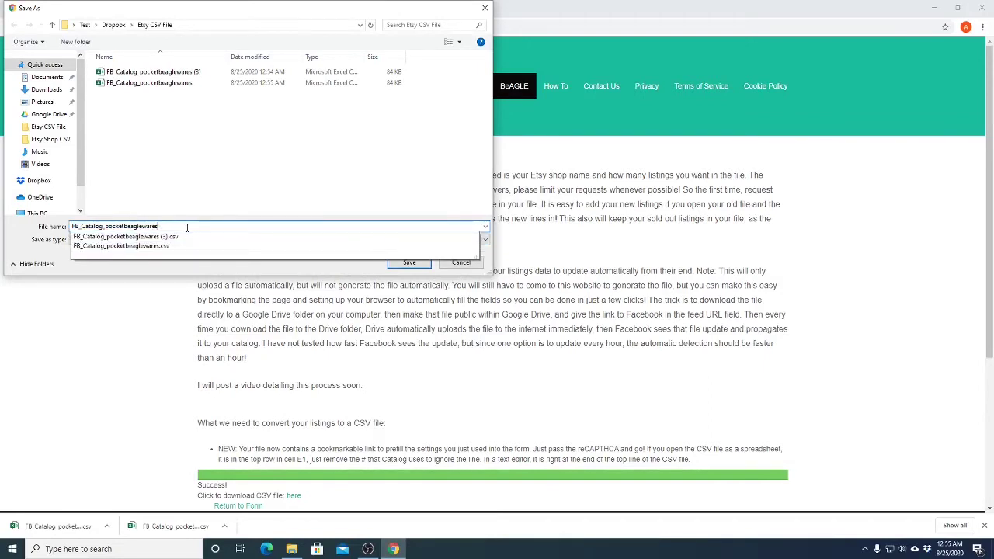
pyautogui.press('Return')
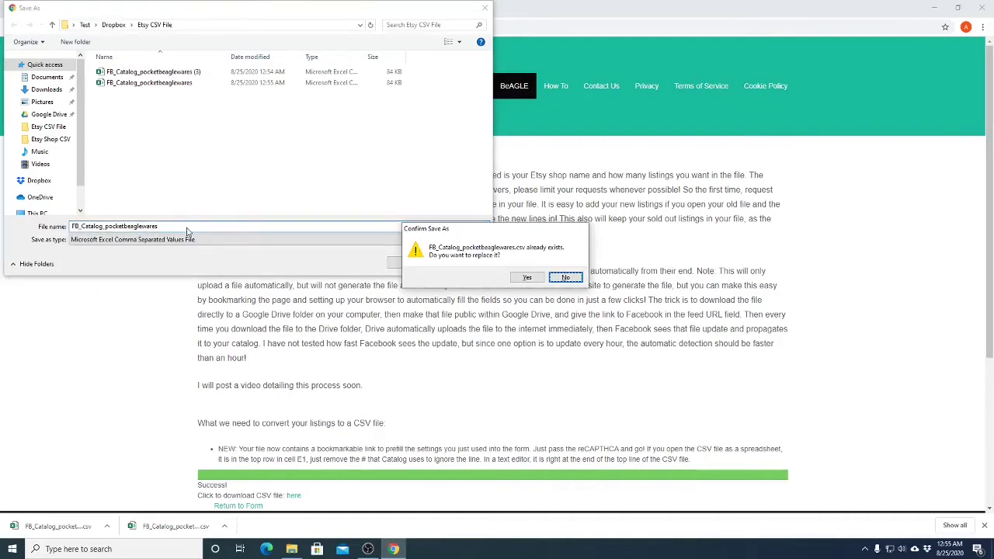
pyautogui.click(525, 279)
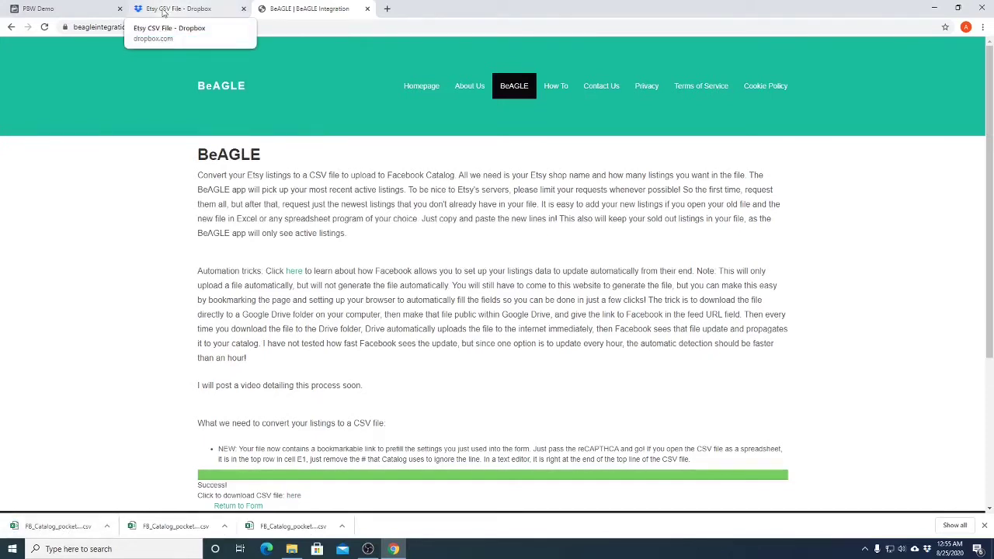
# - In Dropbox's Etsy CSV File folder, delete FB_Catalog_pocketbeaglewares (3).csv
pyautogui.click(164, 9)
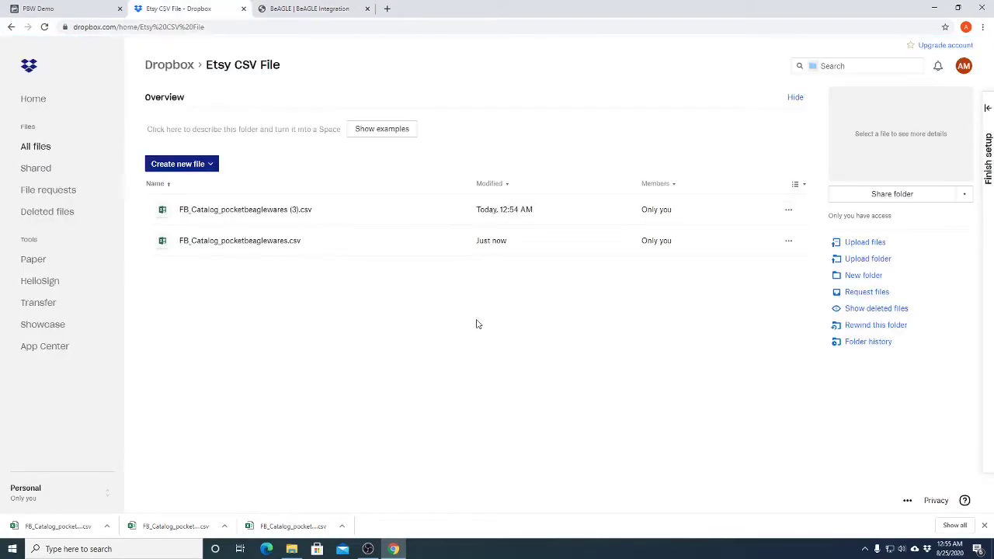
pyautogui.click(788, 210)
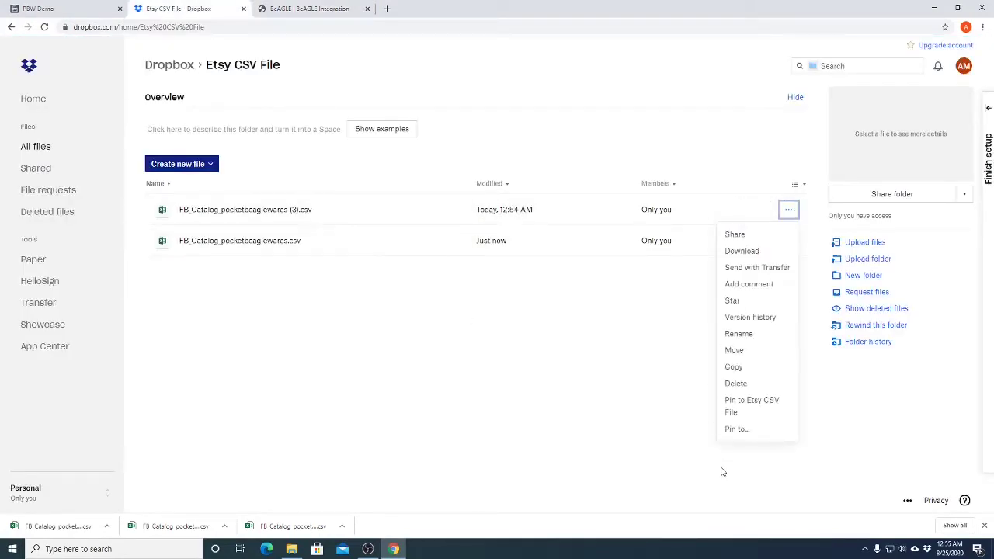
pyautogui.click(736, 384)
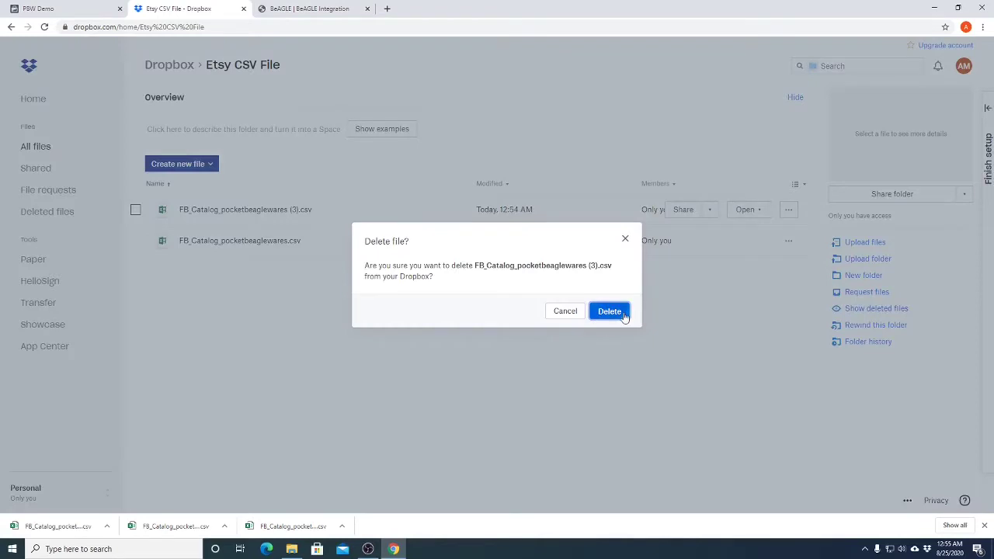
pyautogui.click(621, 314)
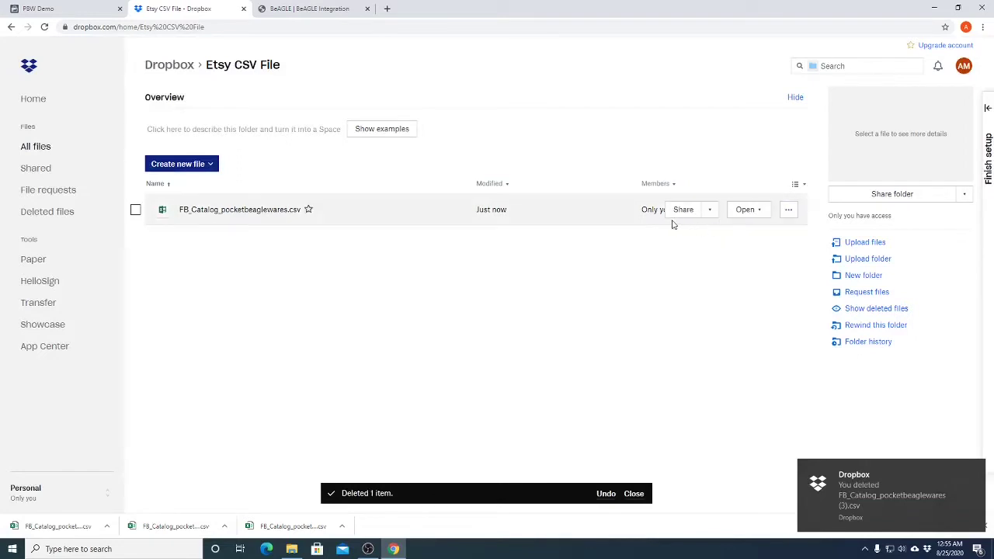
# - Create a view-only sharing link for FB_Catalog_pocketbeaglewares.csv
pyautogui.click(710, 211)
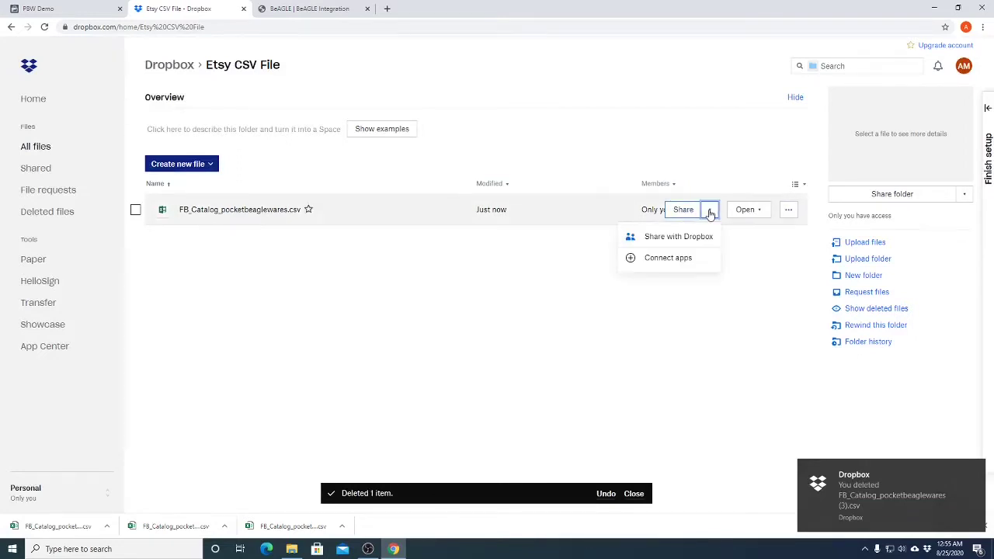
pyautogui.click(680, 238)
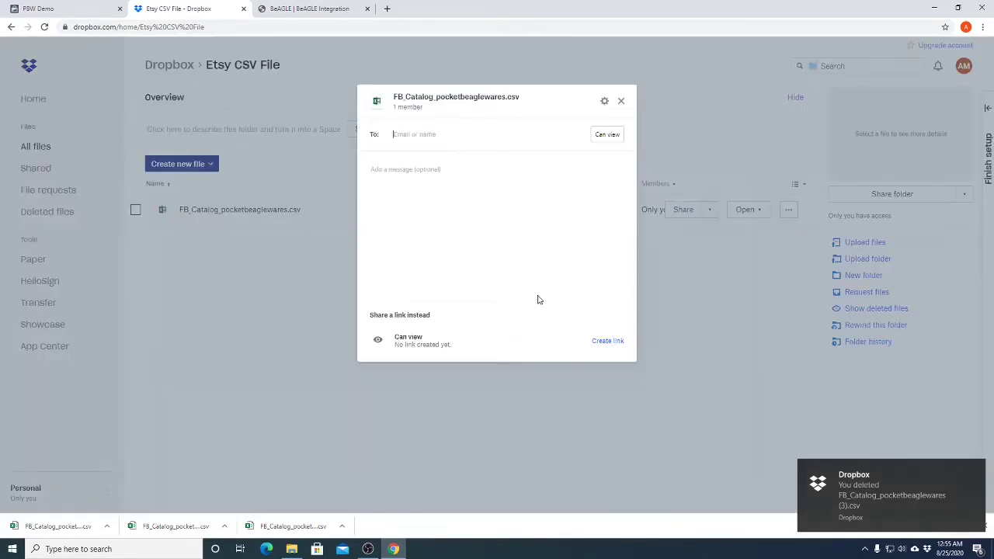
pyautogui.click(600, 343)
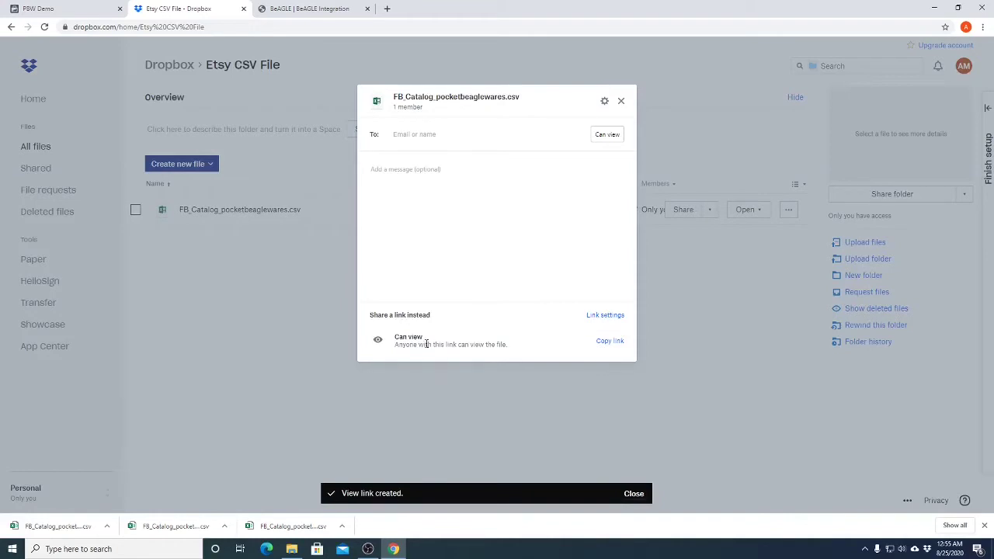
# - Copy the CSV's Dropbox sharing link and start a bulk upload with the Scheduled feed option in Facebook Commerce Manager's data sources
pyautogui.click(602, 342)
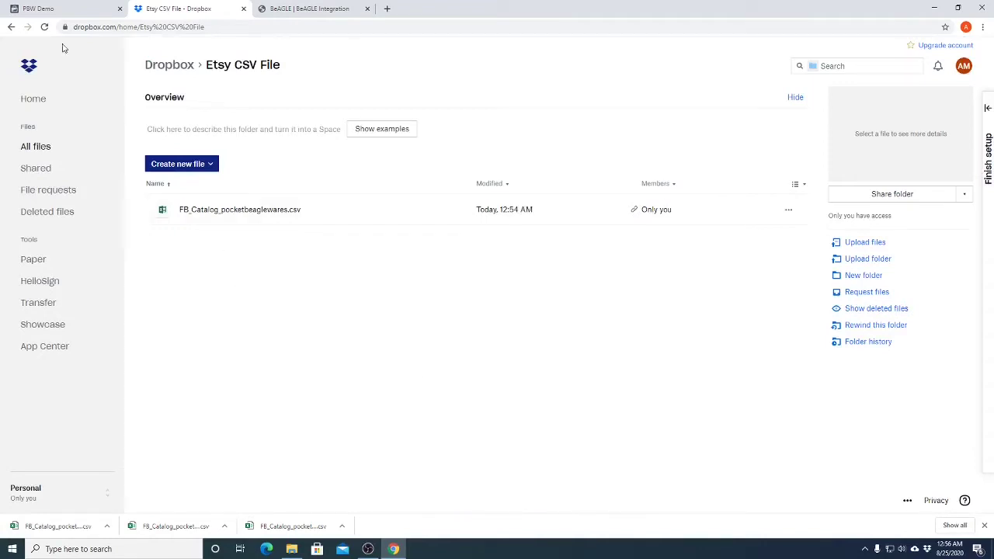
pyautogui.click(68, 8)
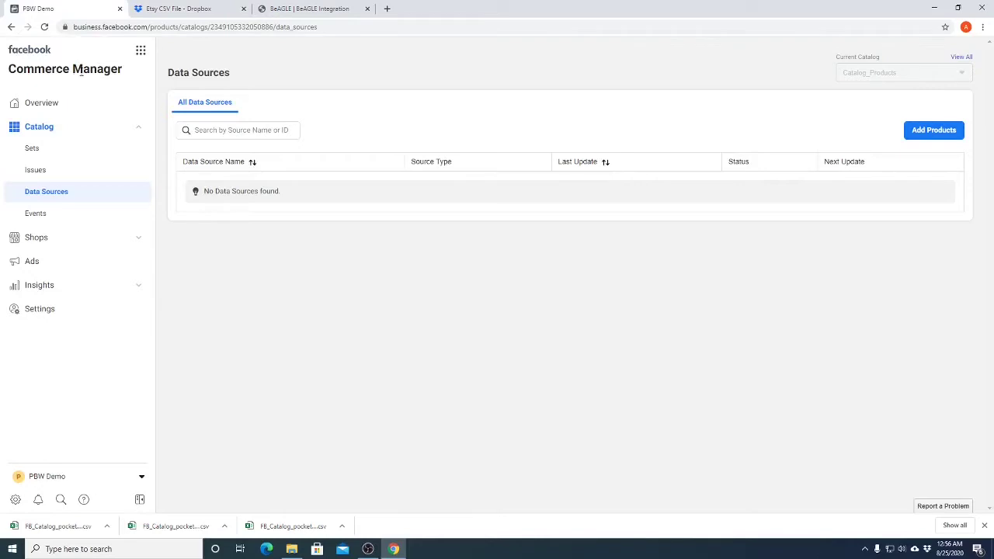
pyautogui.click(937, 132)
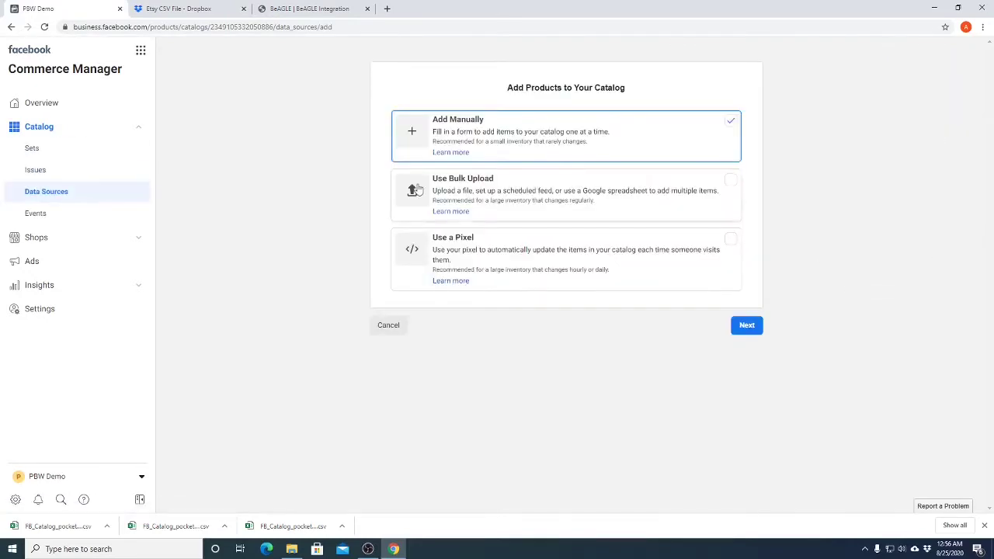
pyautogui.click(752, 326)
pyautogui.click(460, 193)
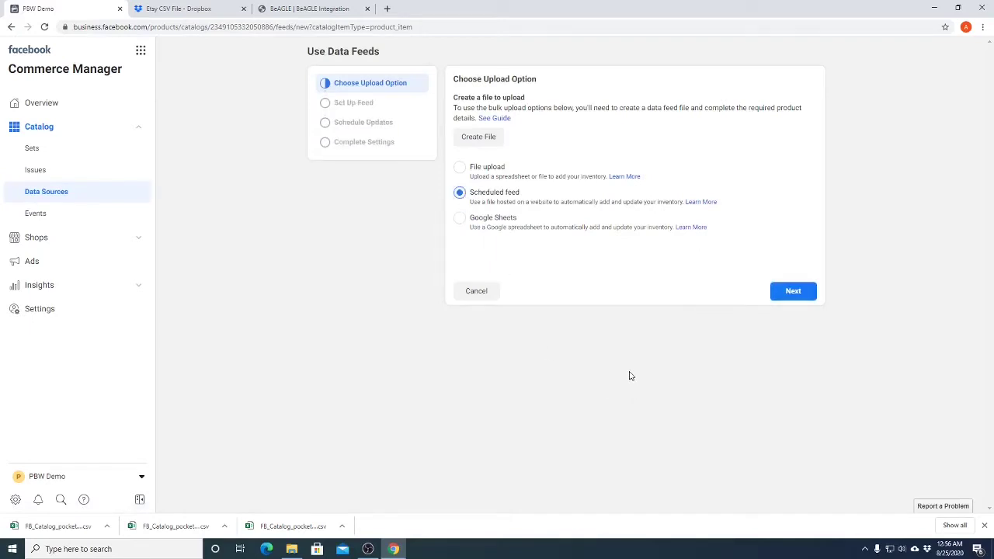
pyautogui.click(786, 301)
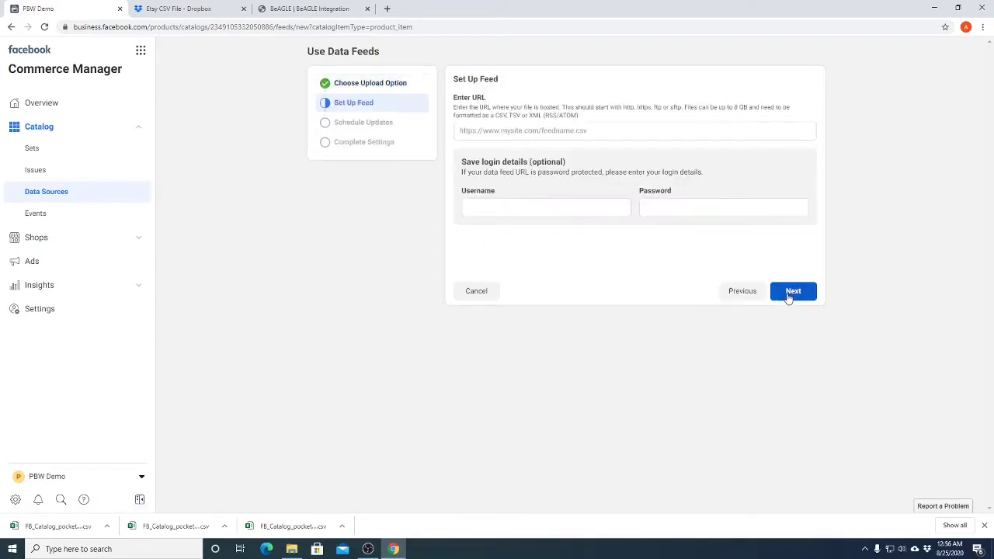
# - Enter the copied Dropbox link as the feed URL, change its ending to dl=1 and continue to the update schedule
pyautogui.click(514, 130)
pyautogui.rightClick(514, 130)
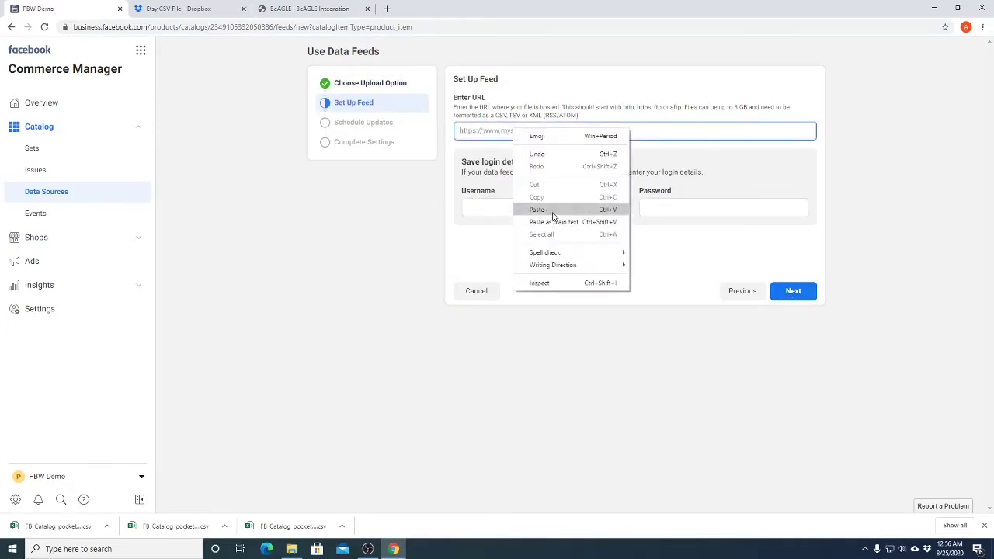
pyautogui.click(542, 207)
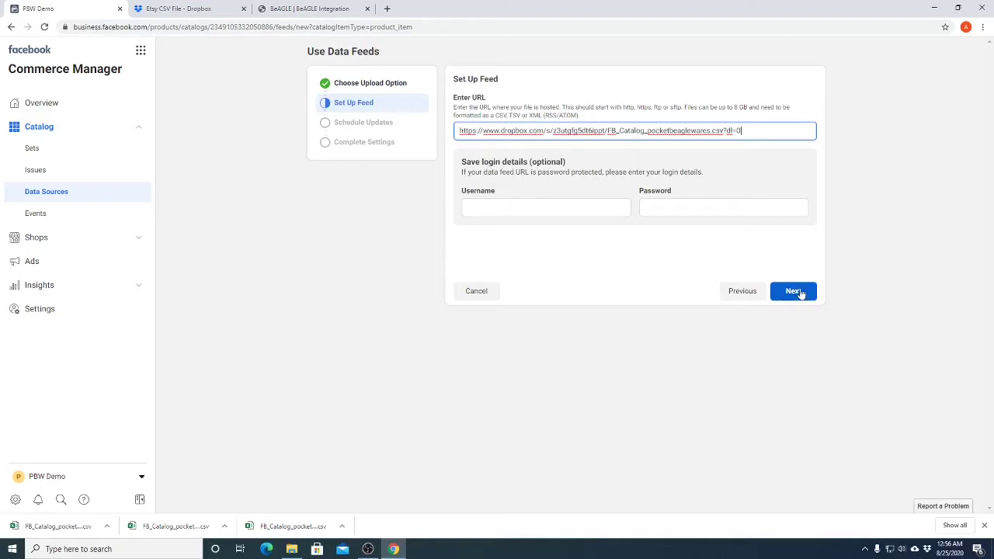
pyautogui.tripleClick(747, 129)
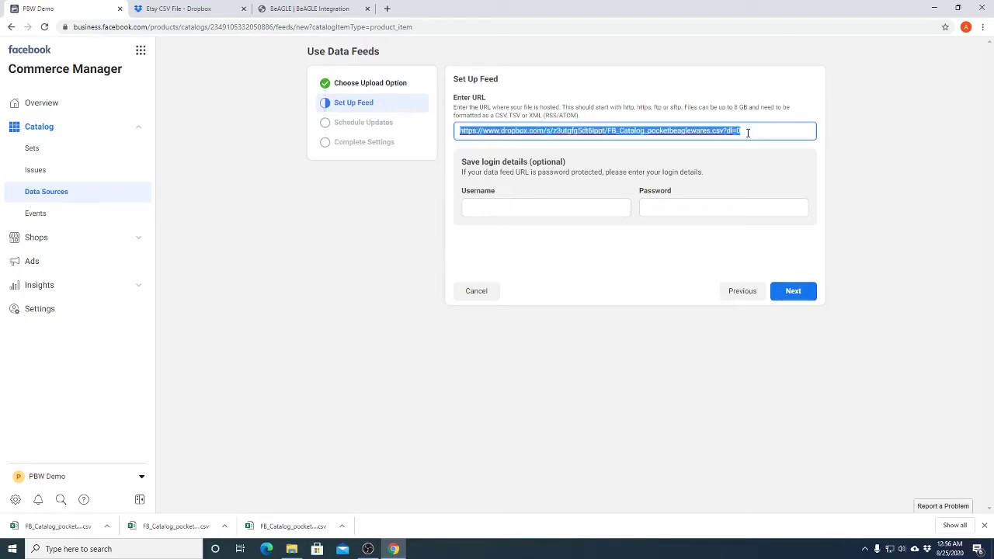
pyautogui.click(747, 132)
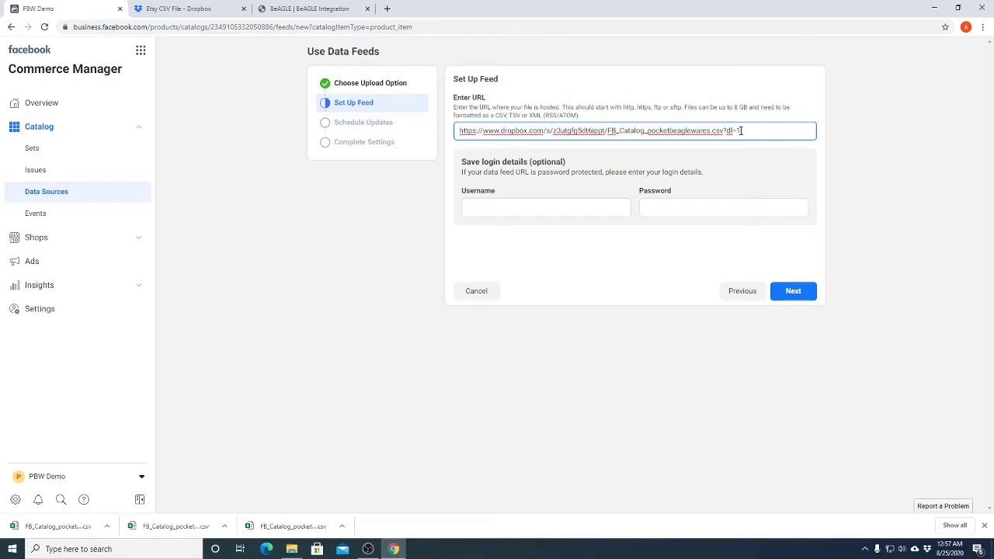
pyautogui.click(791, 290)
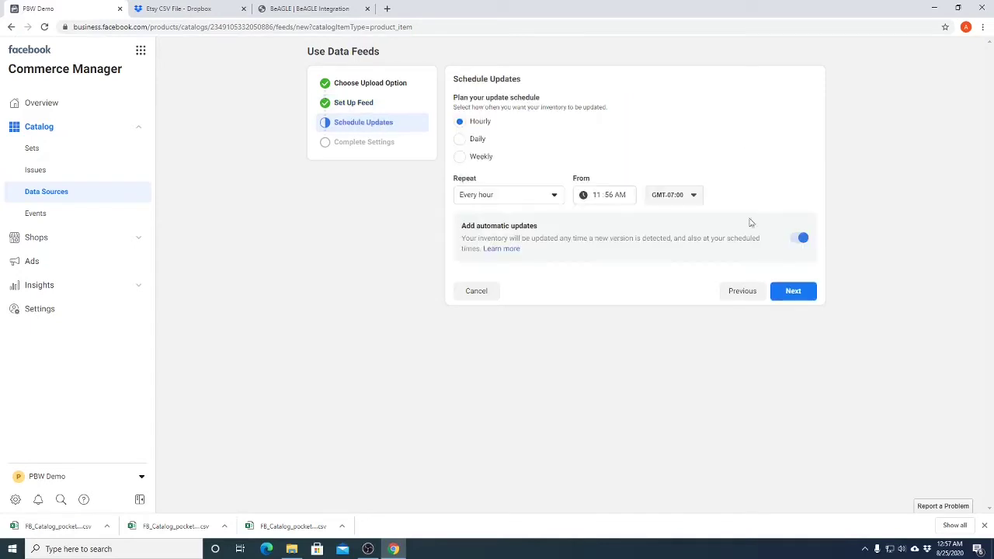
# - Review the catalog files in the local Etsy Shop CSV folder and the CSV in Dropbox's Etsy CSV File folder
pyautogui.click(291, 549)
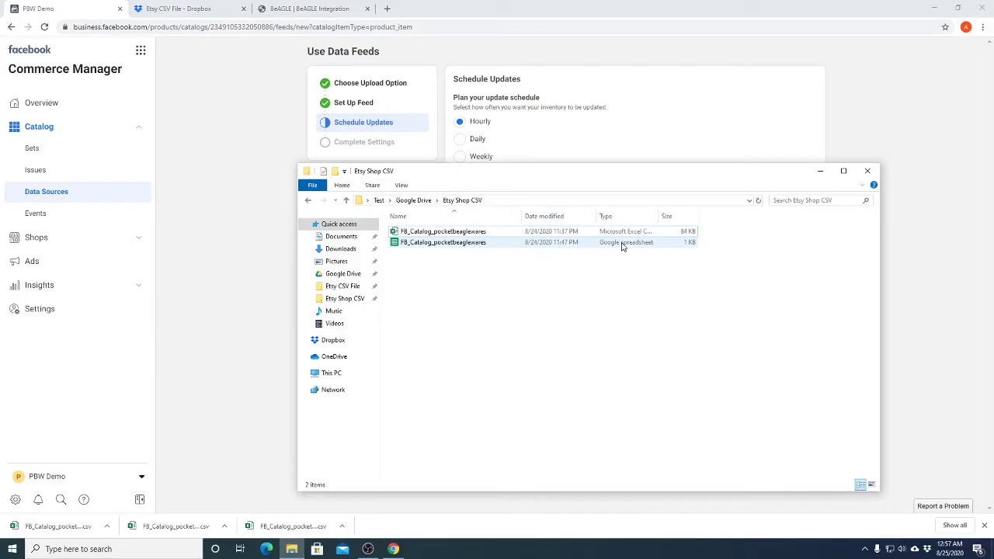
pyautogui.click(572, 230)
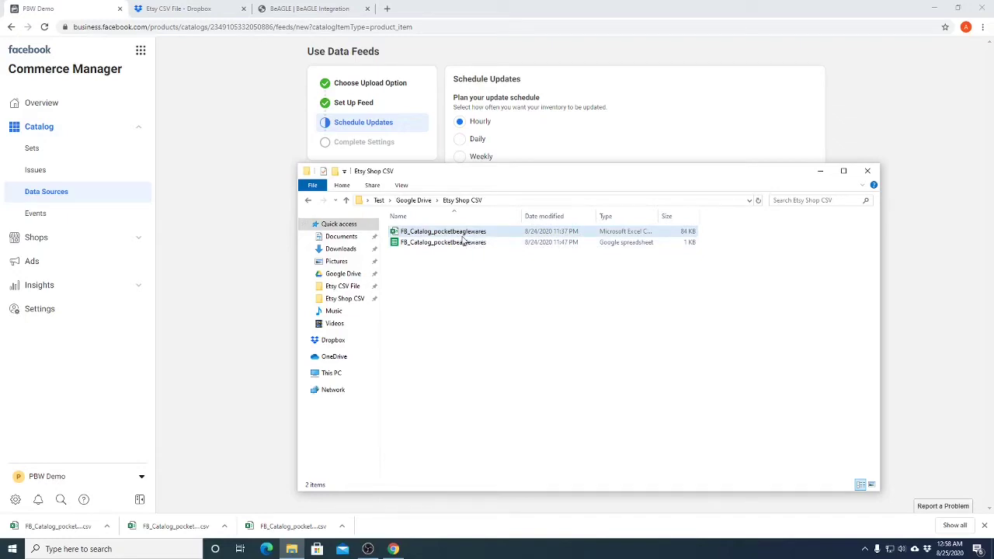
pyautogui.click(171, 8)
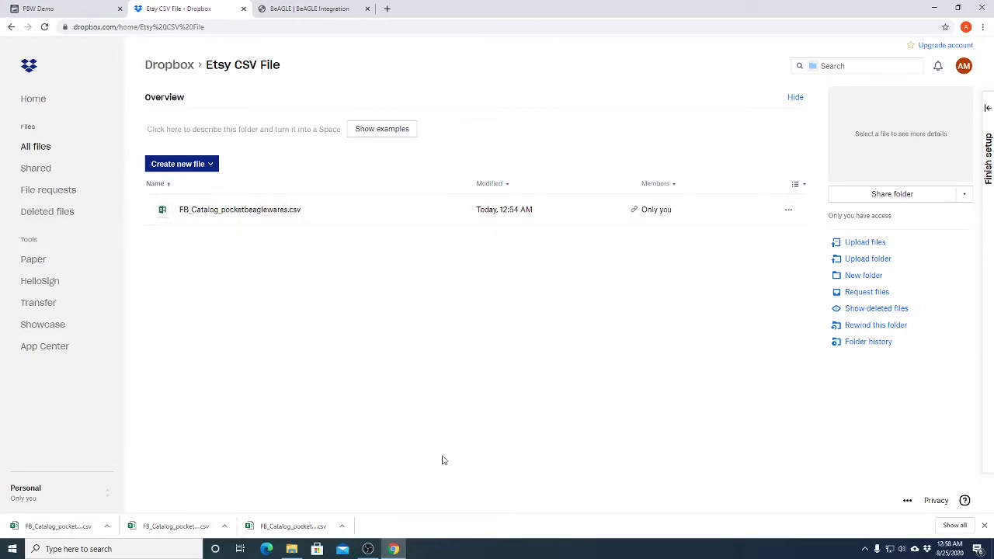
pyautogui.click(291, 549)
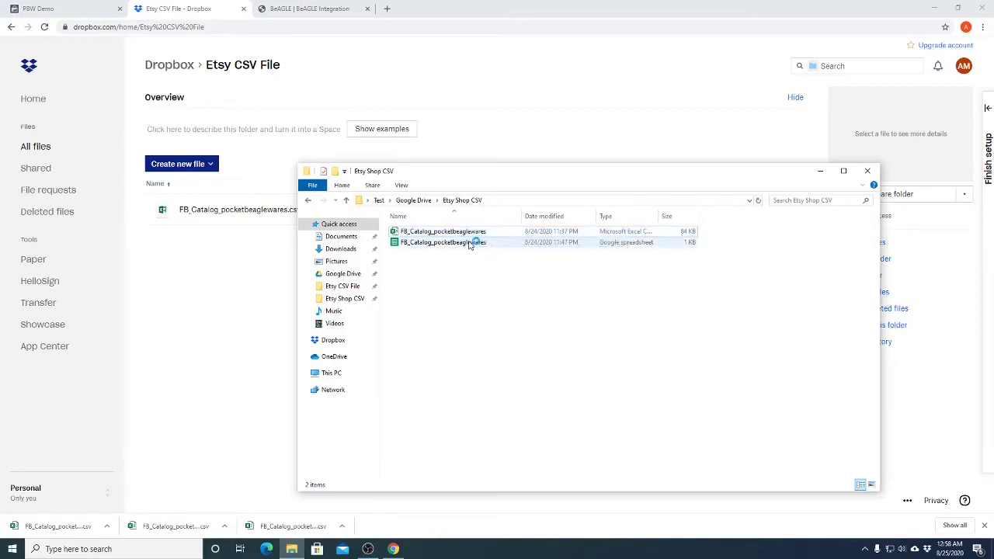
pyautogui.click(556, 107)
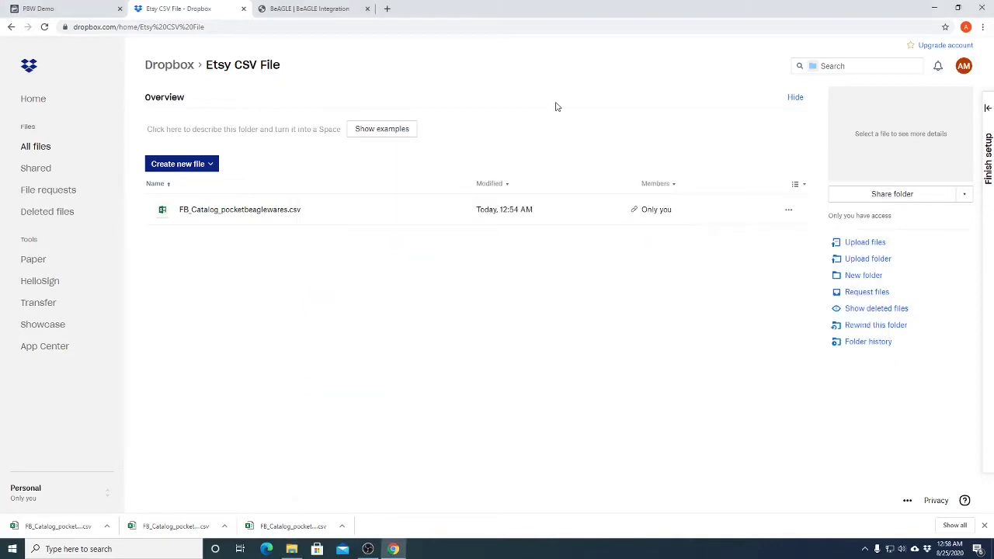
# - In Commerce Manager, look through the hourly, daily and weekly update schedules and the available hourly repeat intervals
pyautogui.click(72, 8)
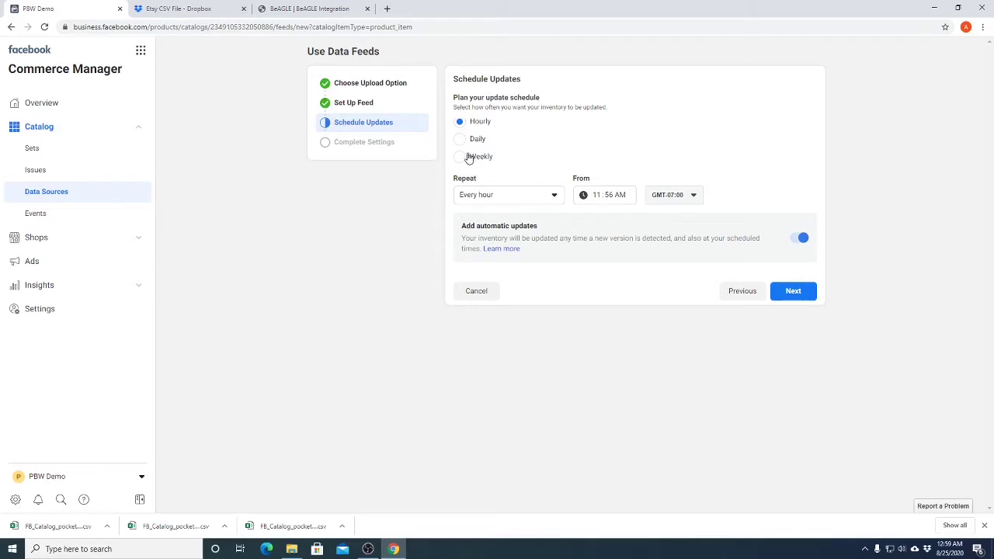
pyautogui.click(460, 141)
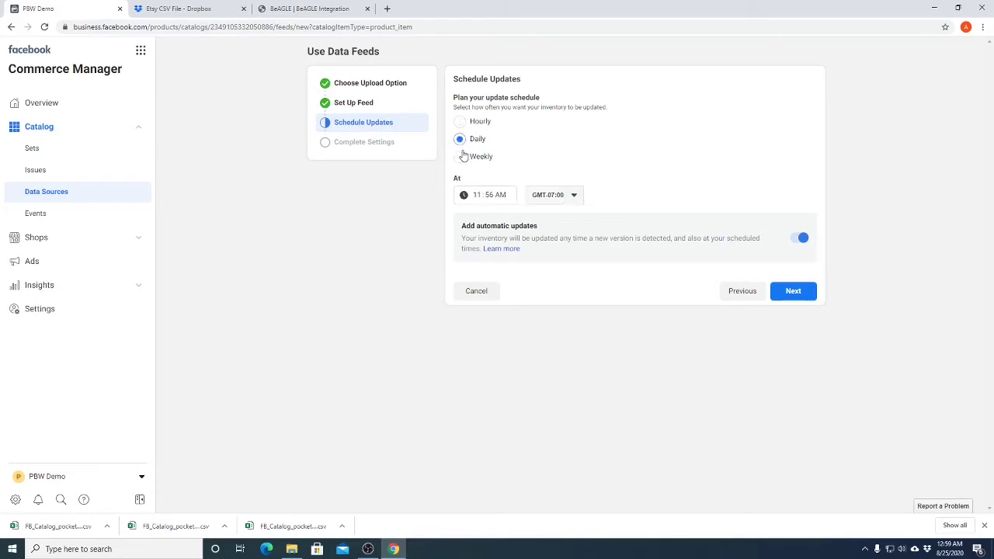
pyautogui.click(460, 156)
pyautogui.click(459, 122)
pyautogui.click(509, 199)
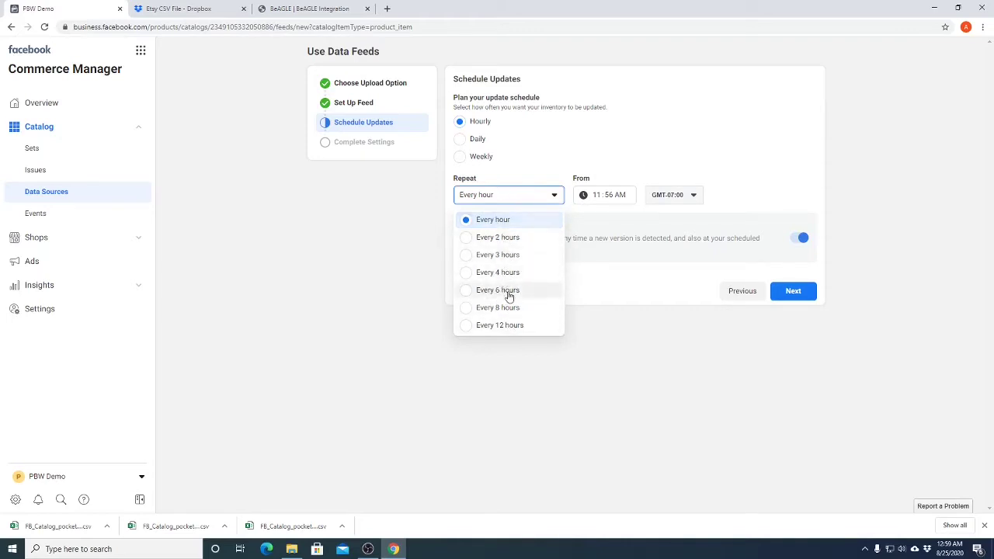
pyautogui.click(621, 166)
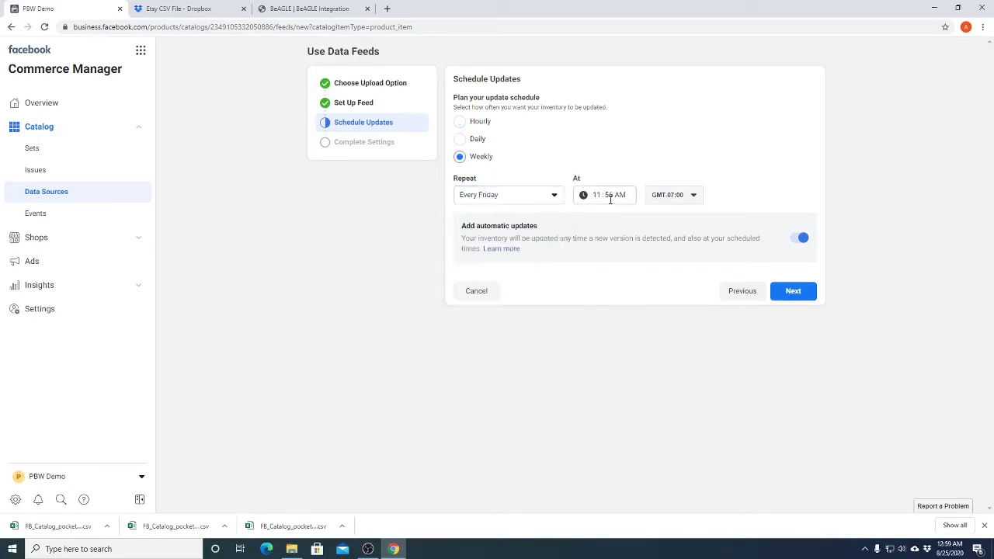
pyautogui.click(474, 122)
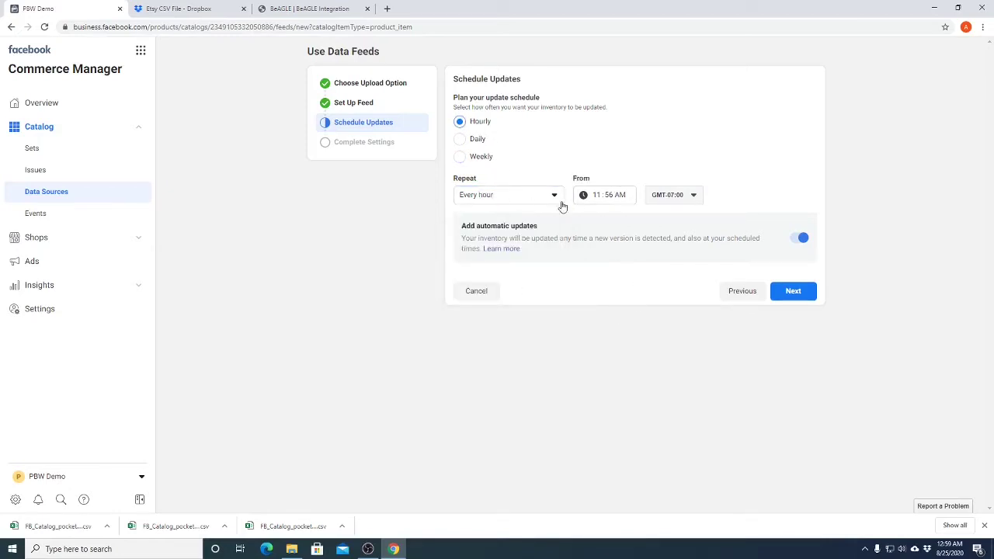
pyautogui.click(490, 199)
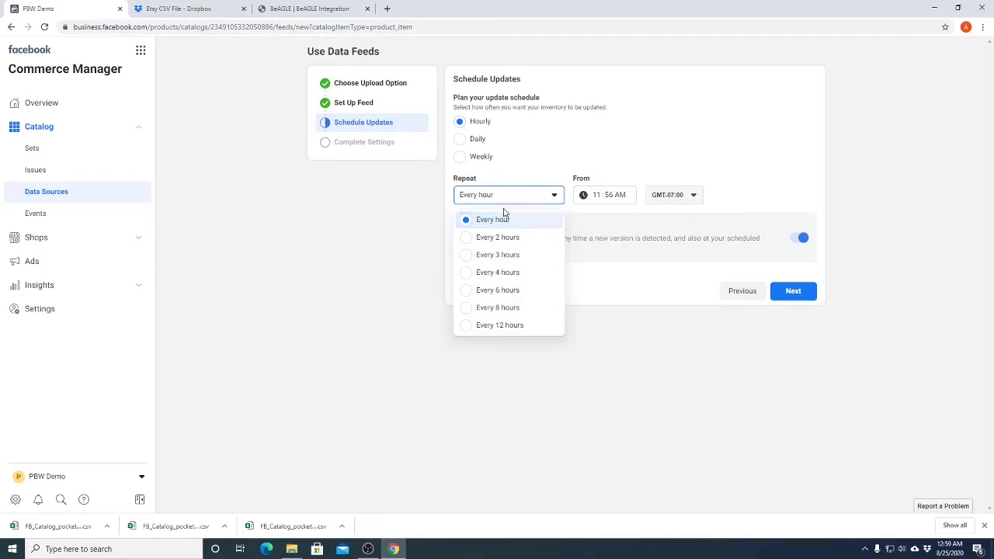
# - Schedule the feed to update daily at 12:00 PM with automatic updates on, and upload it under the suggested data source name
pyautogui.click(479, 141)
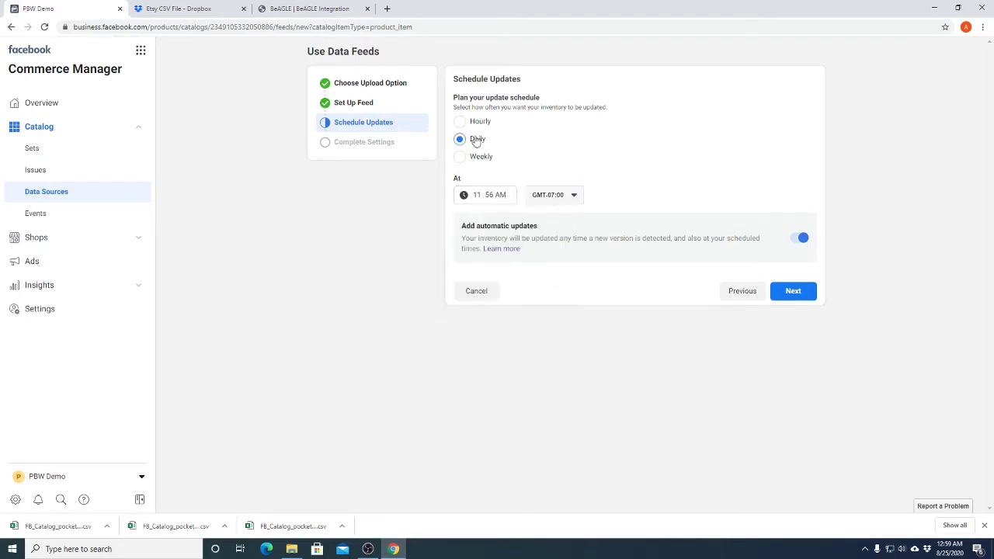
pyautogui.click(477, 194)
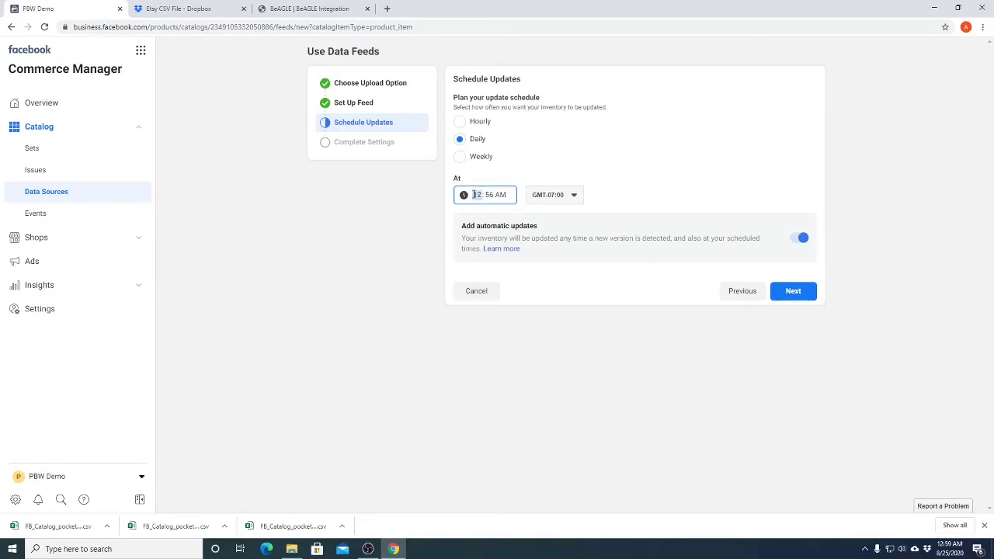
pyautogui.click(491, 194)
pyautogui.click(500, 194)
pyautogui.click(801, 238)
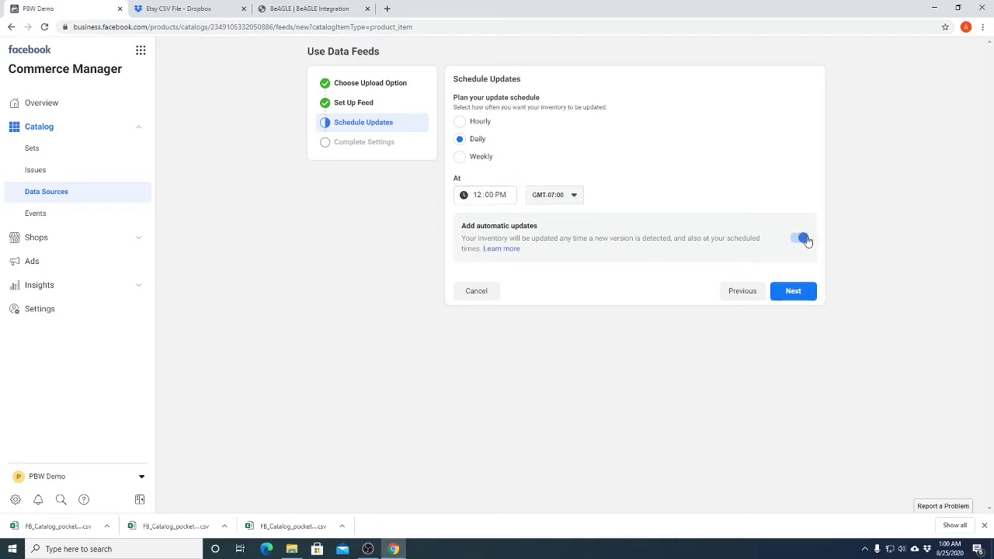
pyautogui.click(788, 295)
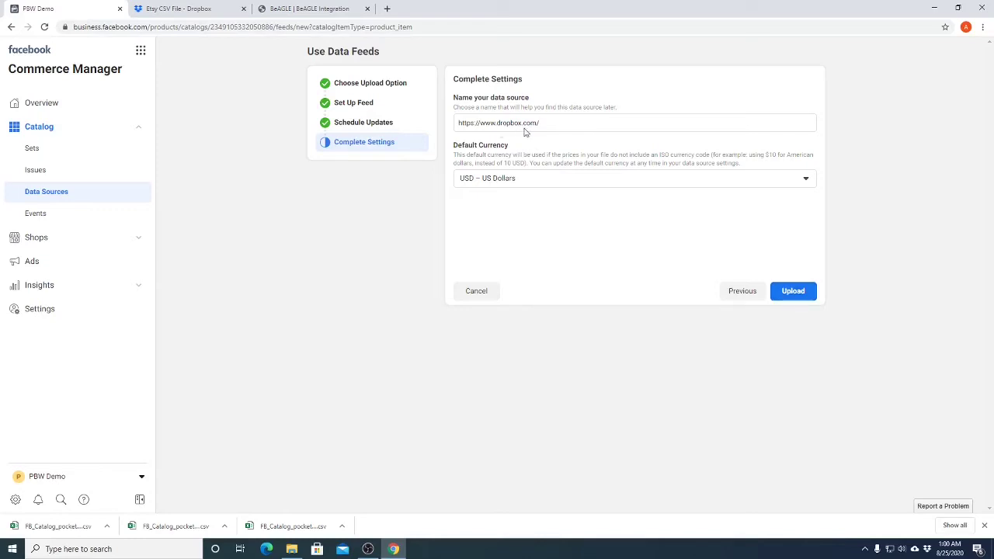
pyautogui.click(781, 296)
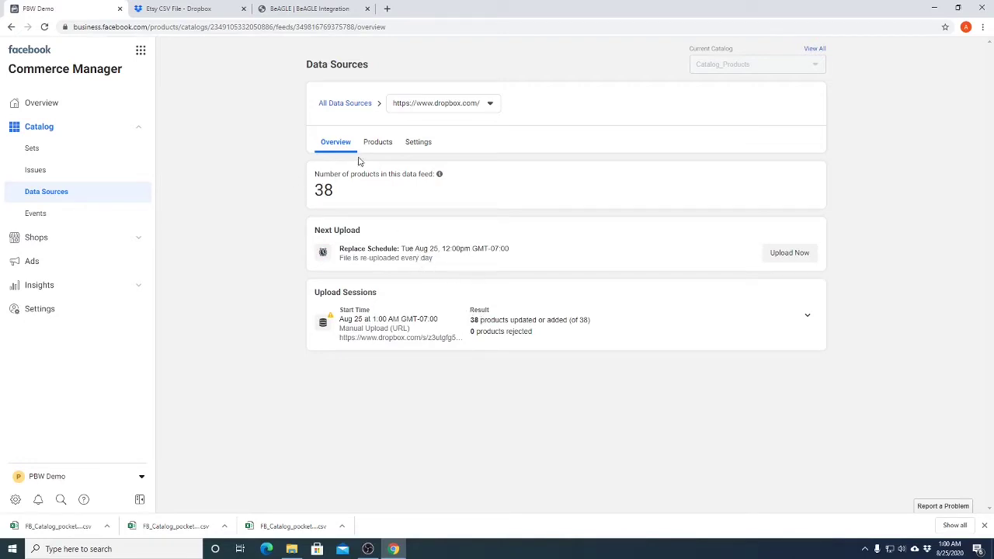
# - Check the new feed's products and overview, expand its upload session and open the report details
pyautogui.click(381, 144)
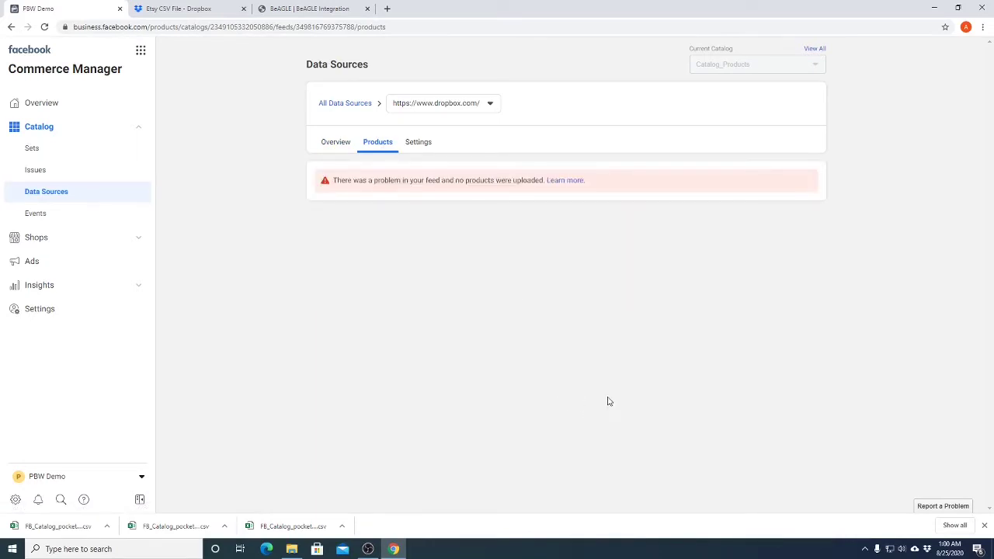
pyautogui.click(347, 153)
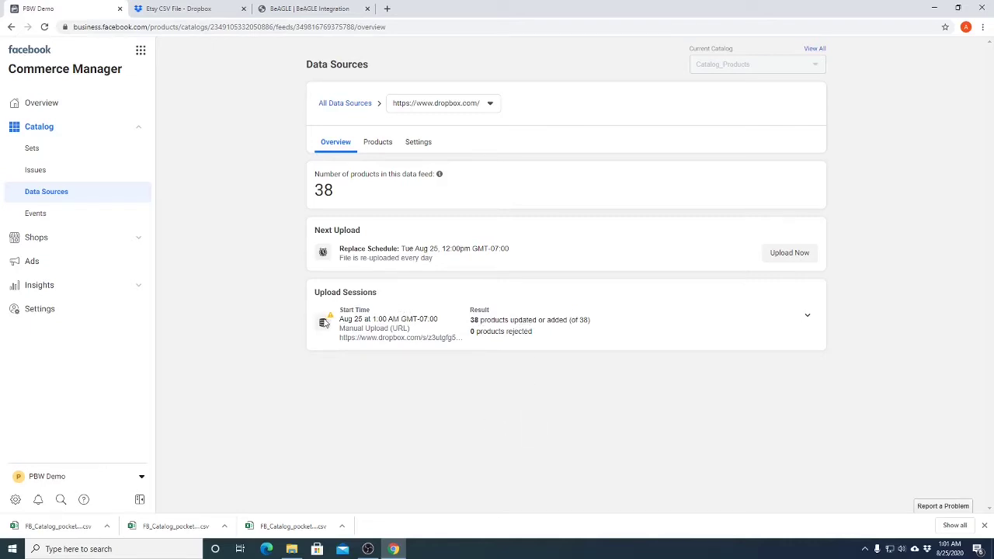
pyautogui.click(805, 315)
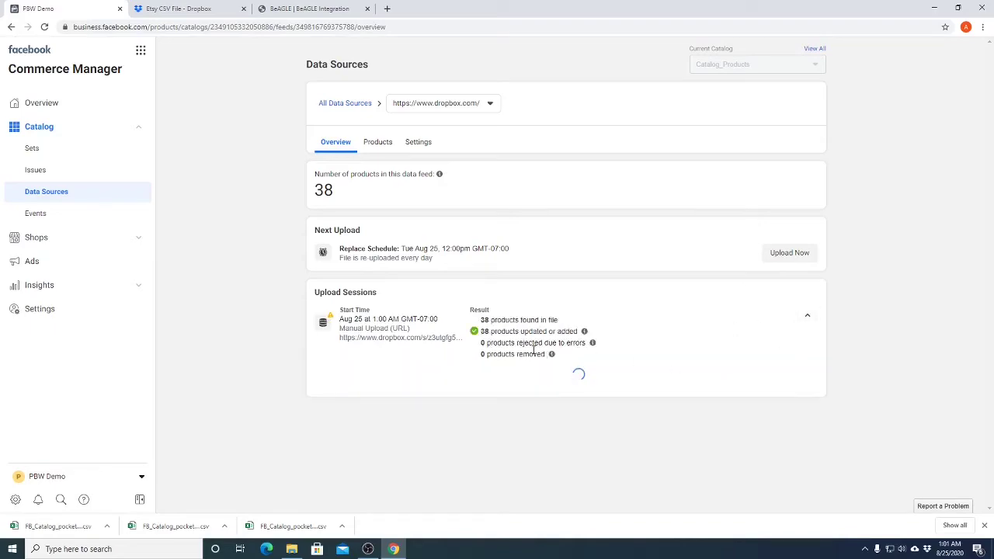
pyautogui.click(768, 387)
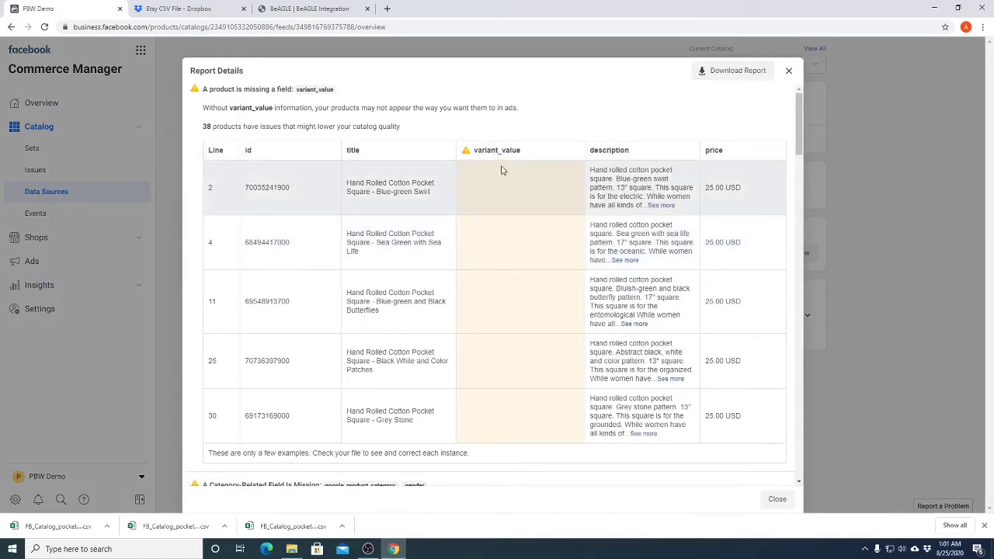
# - Read through the missing-field warnings in the upload report for variants, gender, age group, size and color, and close it
pyautogui.scroll(-3, 503, 214)
pyautogui.scroll(-2, 503, 215)
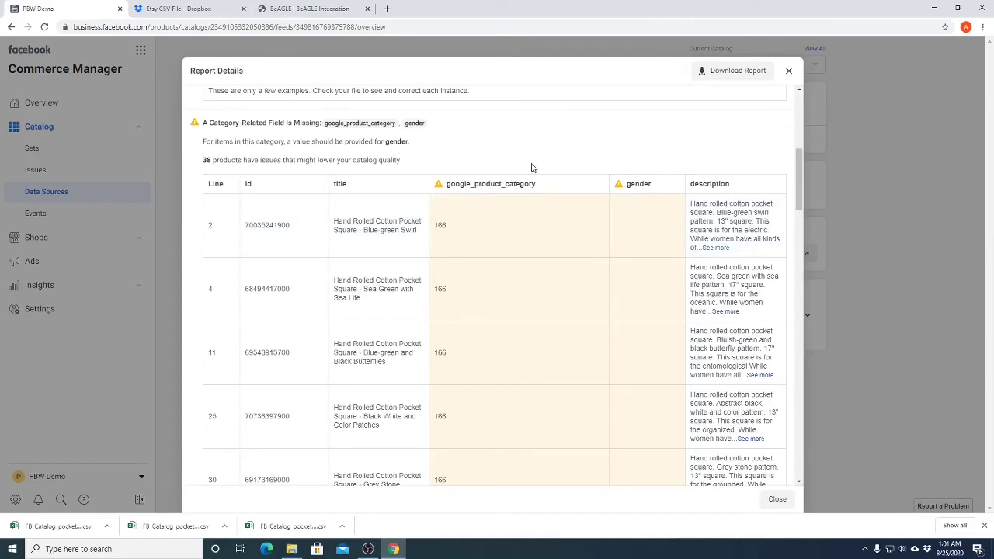
pyautogui.scroll(-1, 604, 315)
pyautogui.scroll(-4, 603, 315)
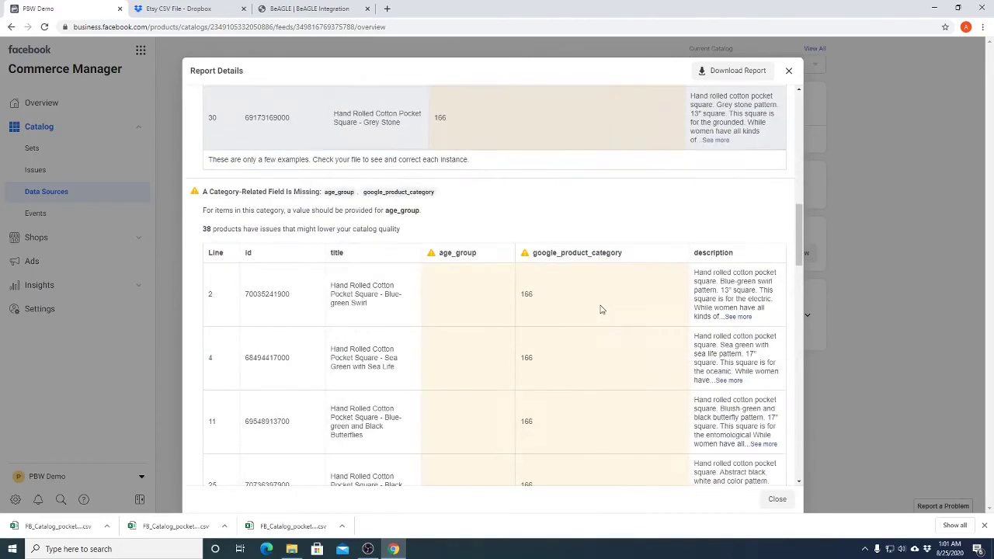
pyautogui.scroll(-1, 598, 303)
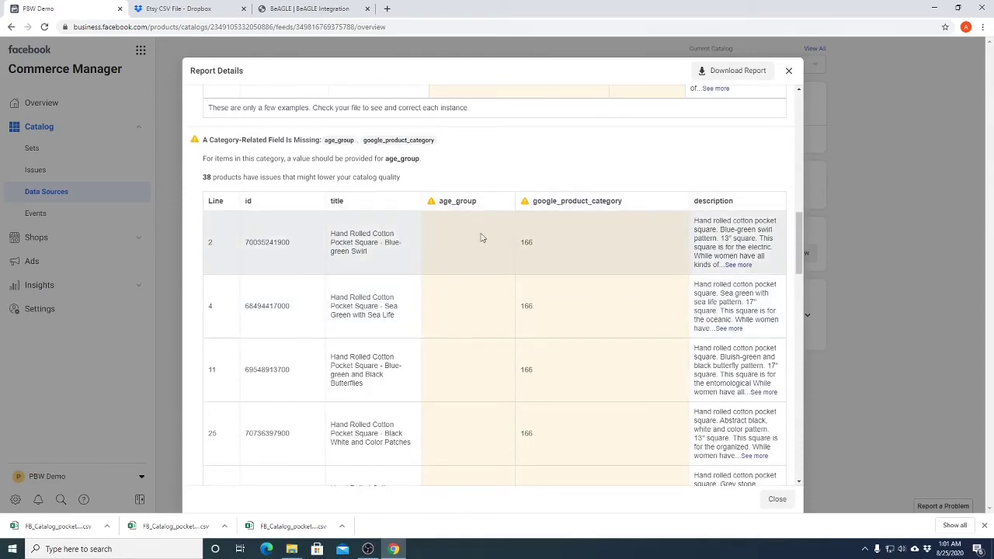
pyautogui.scroll(-7, 474, 243)
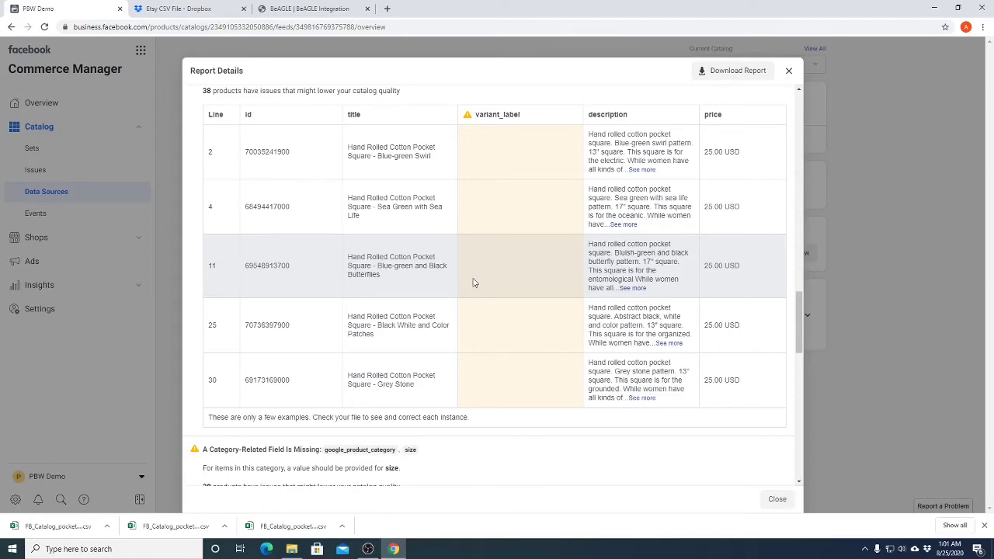
pyautogui.scroll(-1, 501, 337)
pyautogui.scroll(-4, 501, 337)
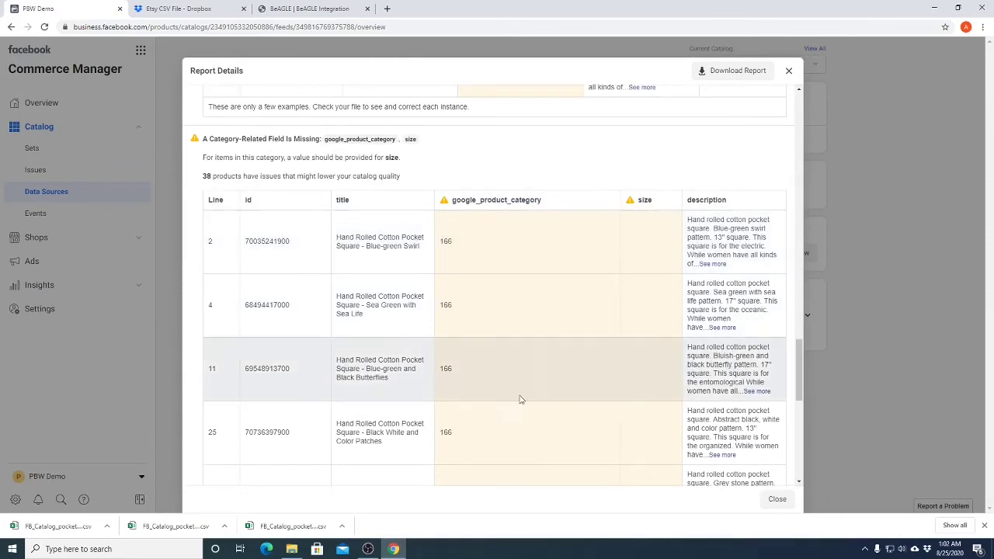
pyautogui.scroll(-6, 515, 399)
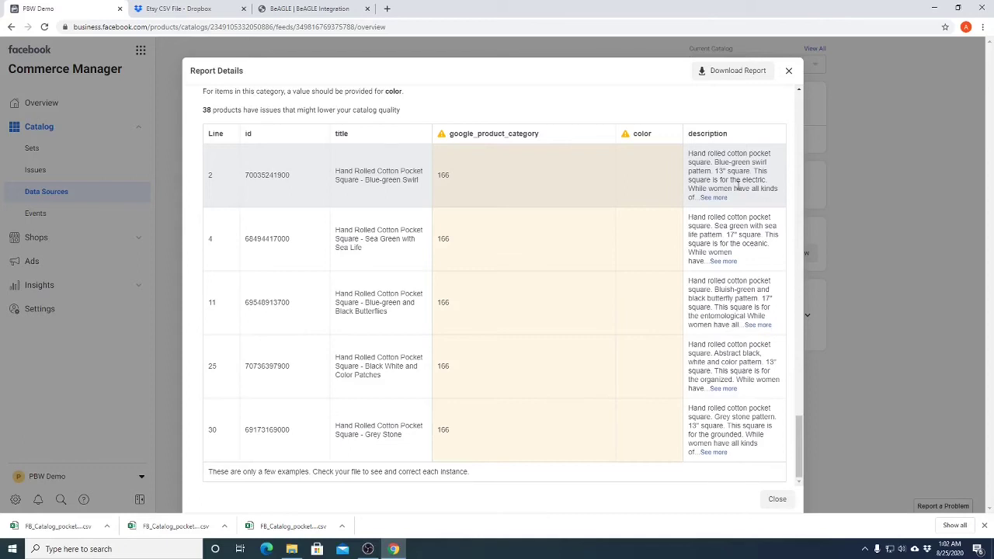
pyautogui.click(775, 499)
# - From the BeAGLE page, save the generated CSV into Dropbox's Etsy CSV File folder as FB_Catalog_pocketbeaglewares (1)
pyautogui.click(272, 13)
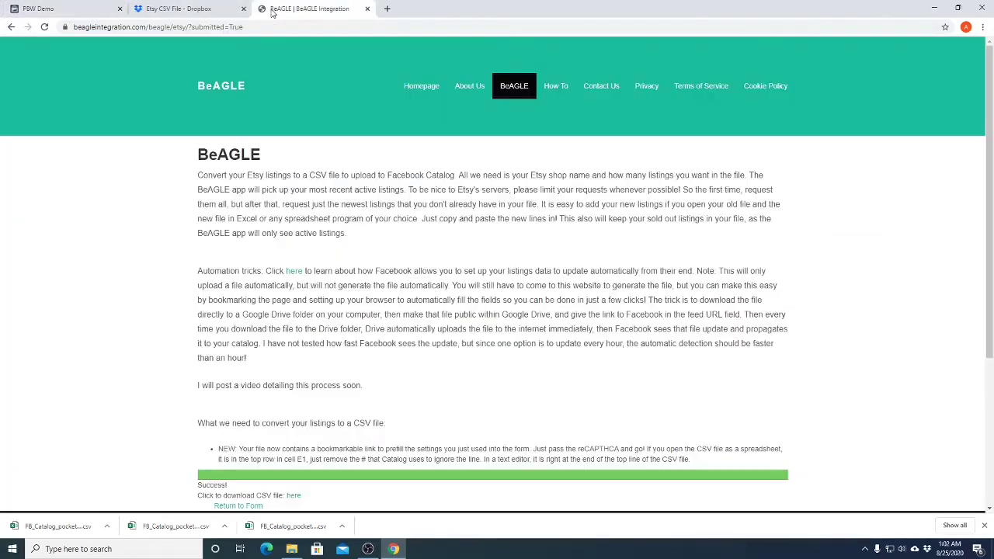
pyautogui.rightClick(292, 497)
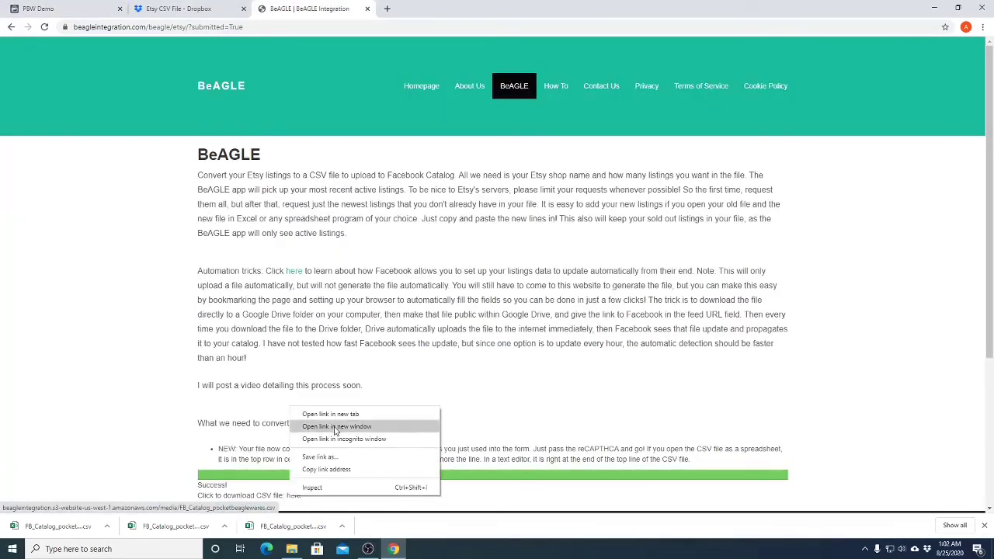
pyautogui.click(326, 458)
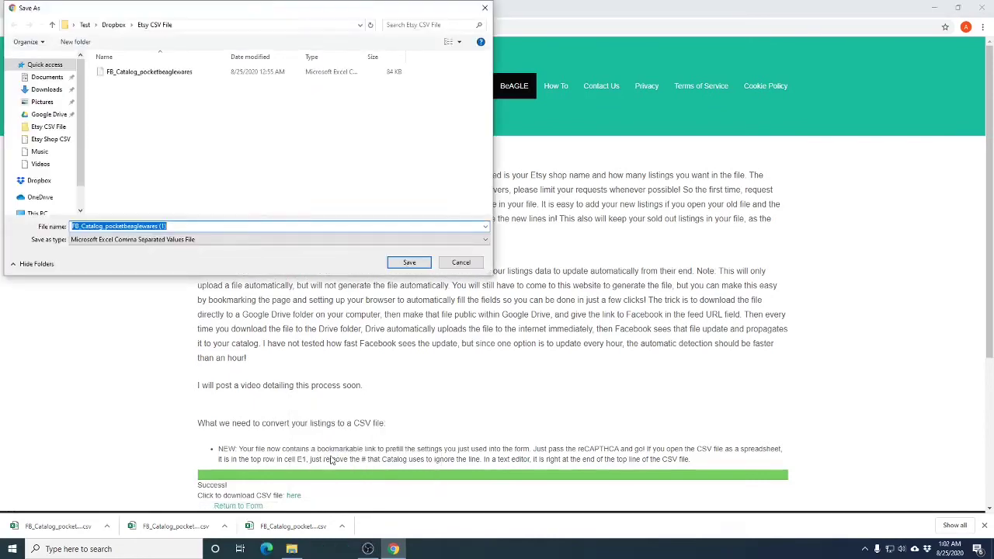
pyautogui.click(177, 226)
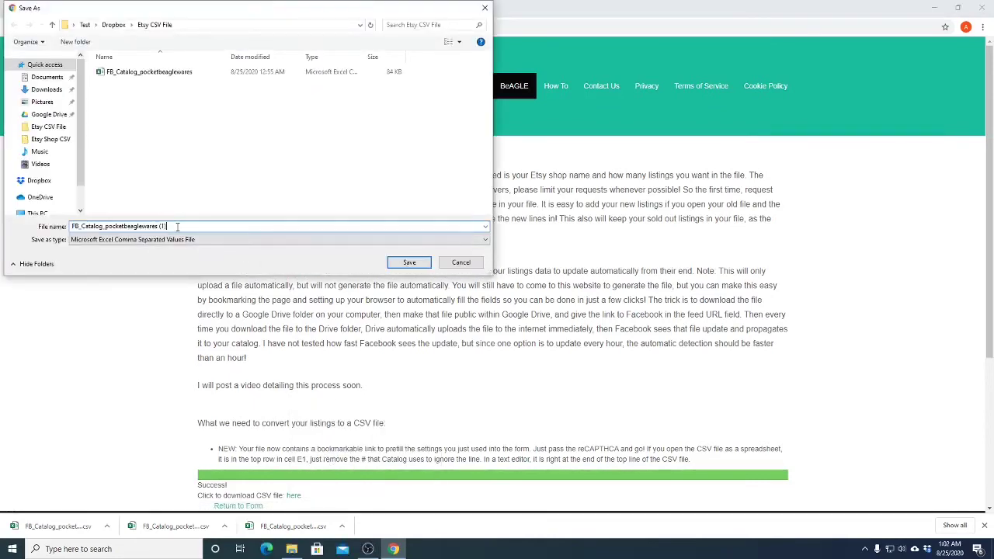
pyautogui.press('Return')
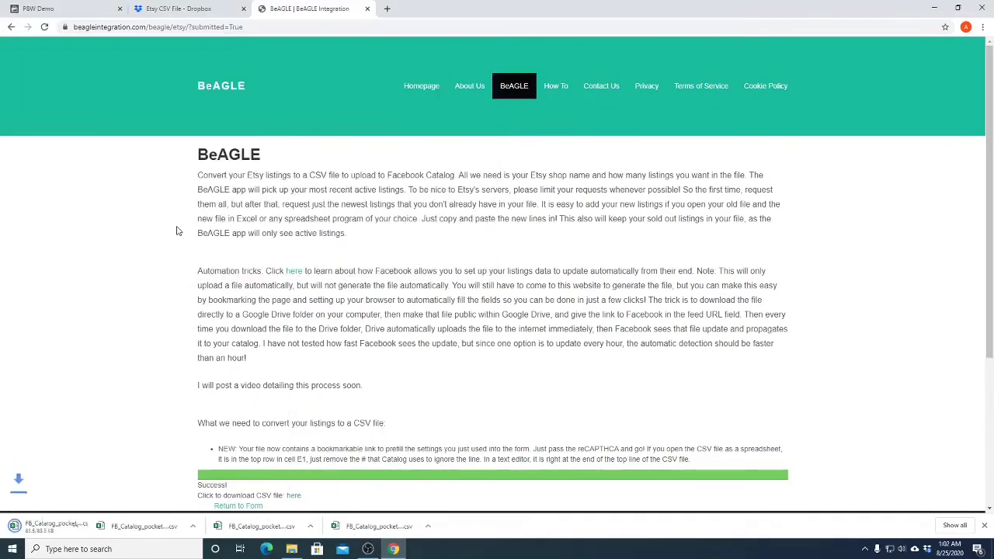
# - In File Explorer's Etsy CSV File folder, try renaming the (1) copy to FB_Catalog_pocketbeaglewares and accept the suggested FB_Catalog_pocketbeaglewares (2).csv name
pyautogui.click(291, 549)
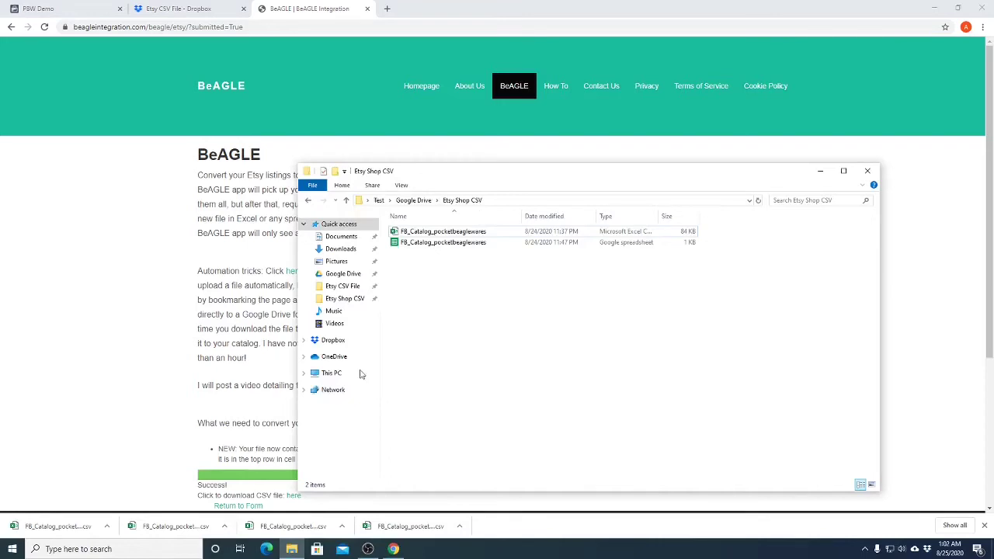
pyautogui.click(343, 285)
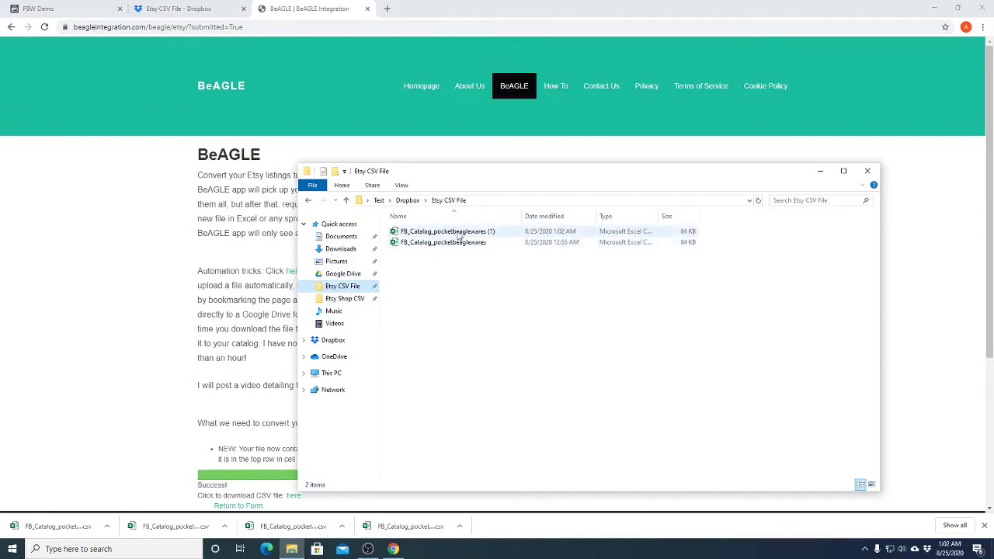
pyautogui.click(459, 233)
pyautogui.click(494, 231)
pyautogui.click(497, 232)
pyautogui.press('BackSpace')
pyautogui.press('BackSpace')
pyautogui.press('BackSpace')
pyautogui.press('BackSpace')
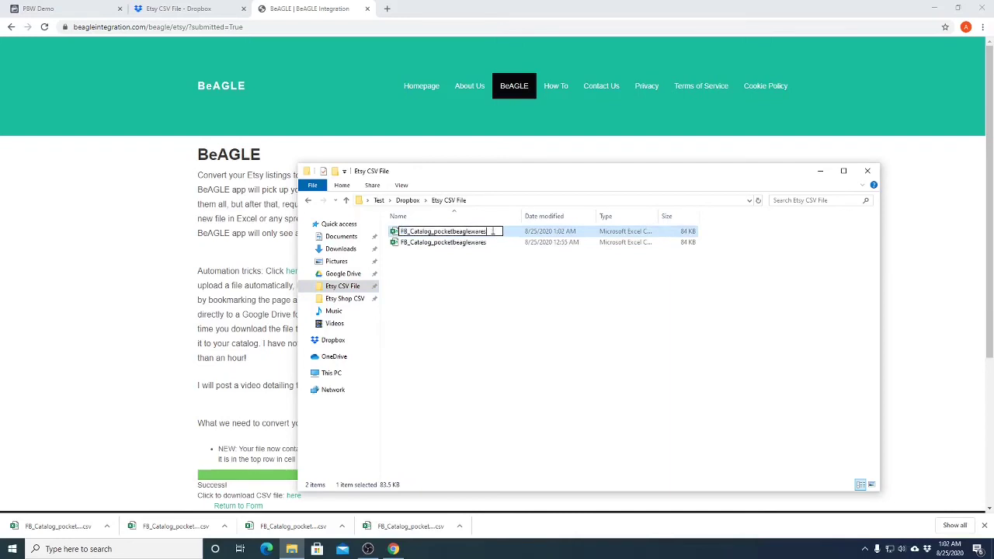
pyautogui.press('Return')
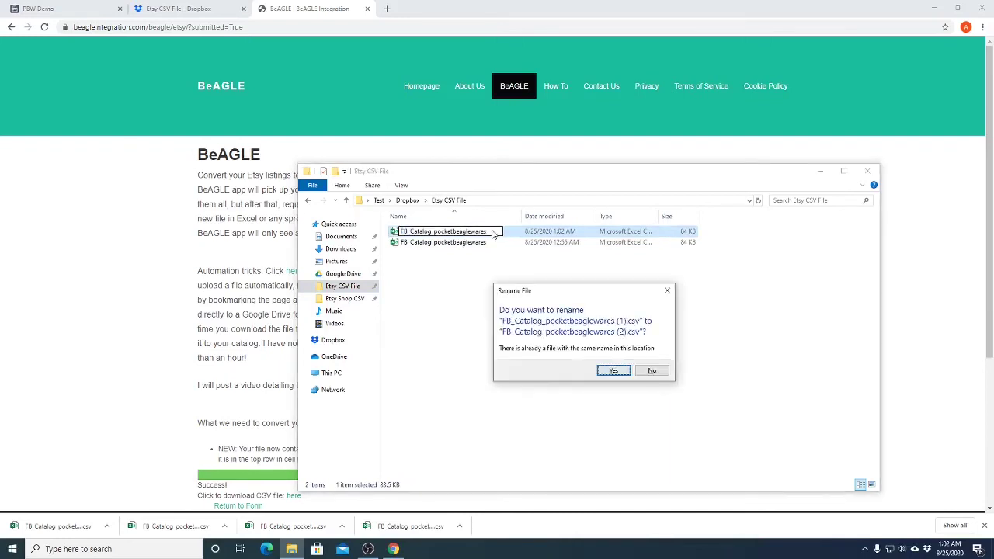
pyautogui.click(614, 372)
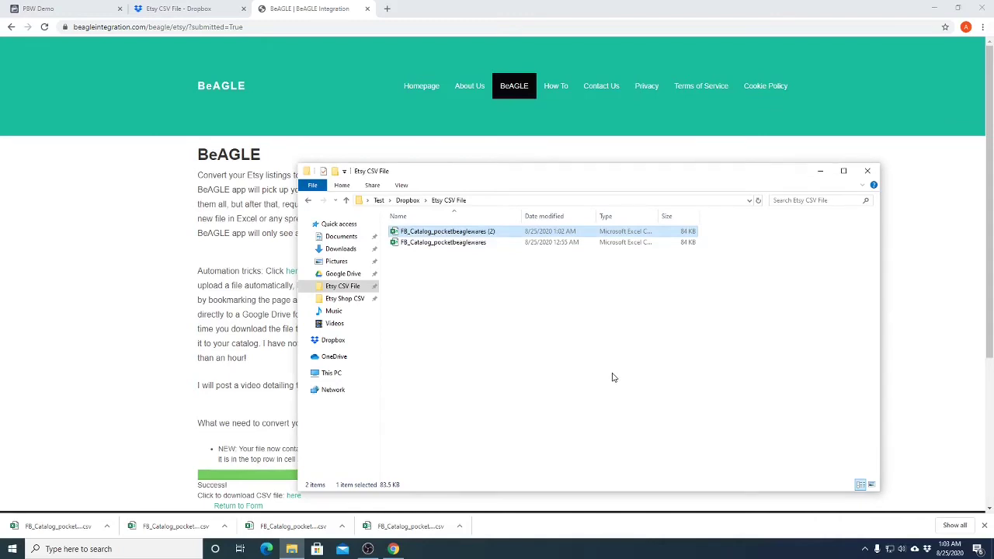
# - View FB_Catalog_pocketbeaglewares (2).csv on Dropbox.com, go back to its Etsy CSV File folder and minimize the browser
pyautogui.rightClick(487, 230)
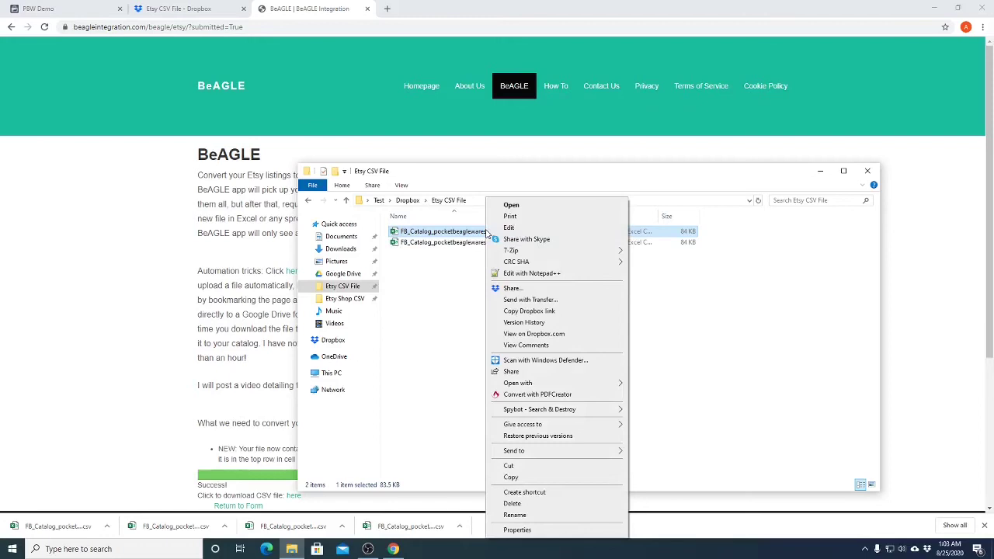
pyautogui.click(557, 334)
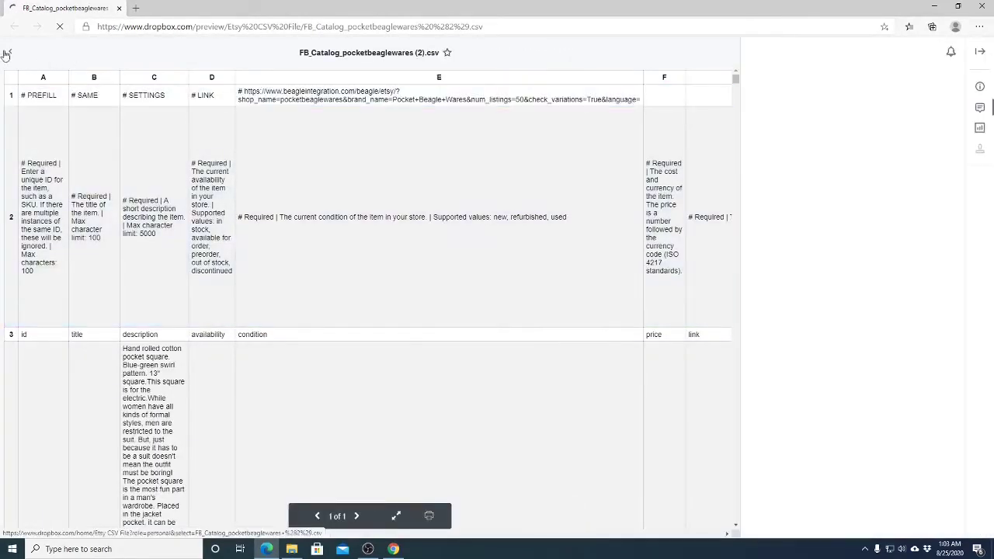
pyautogui.click(9, 52)
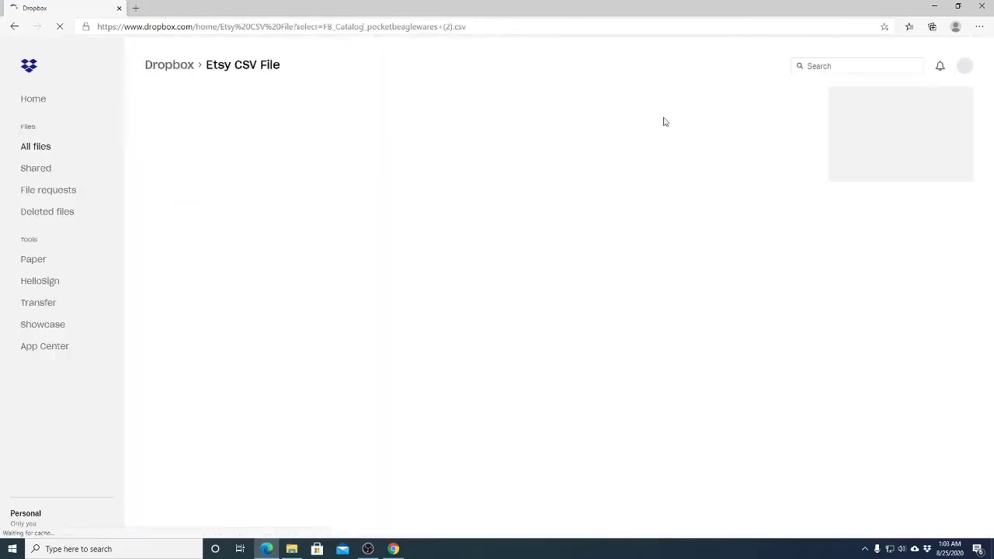
pyautogui.click(935, 7)
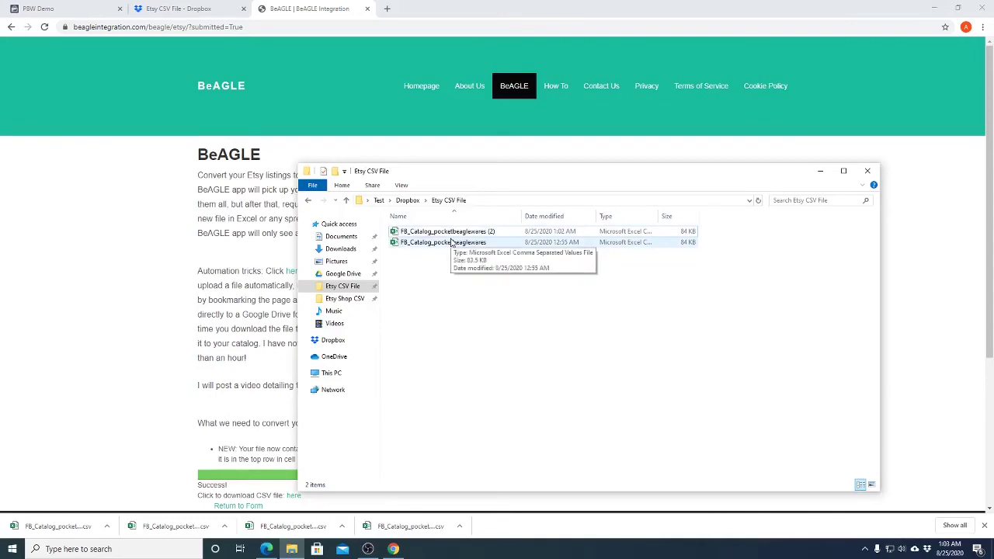
# - Save BeAGLE's CSV again into the Dropbox Etsy CSV File folder as FB_Catalog_pocketbeaglewares, replacing the existing file
pyautogui.click(136, 357)
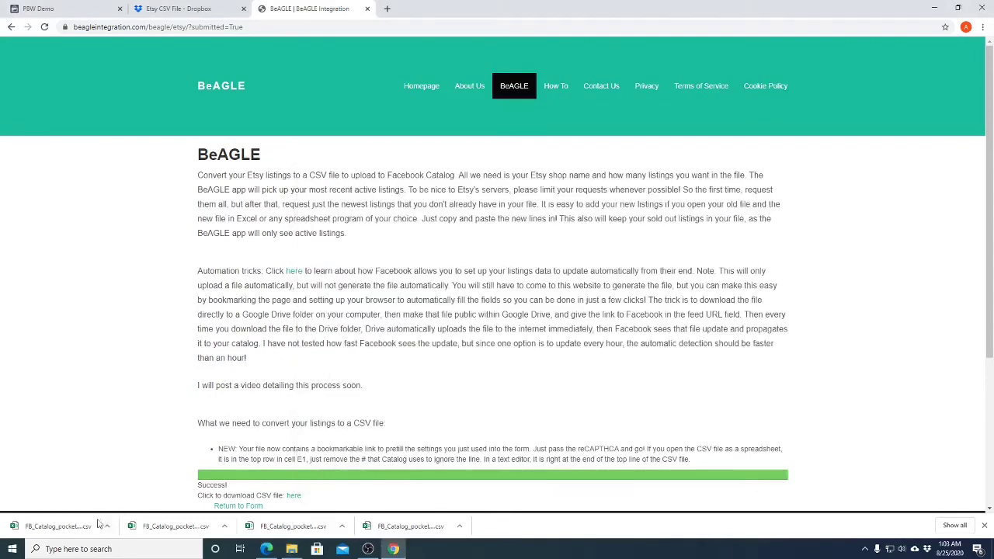
pyautogui.scroll(-3, 325, 333)
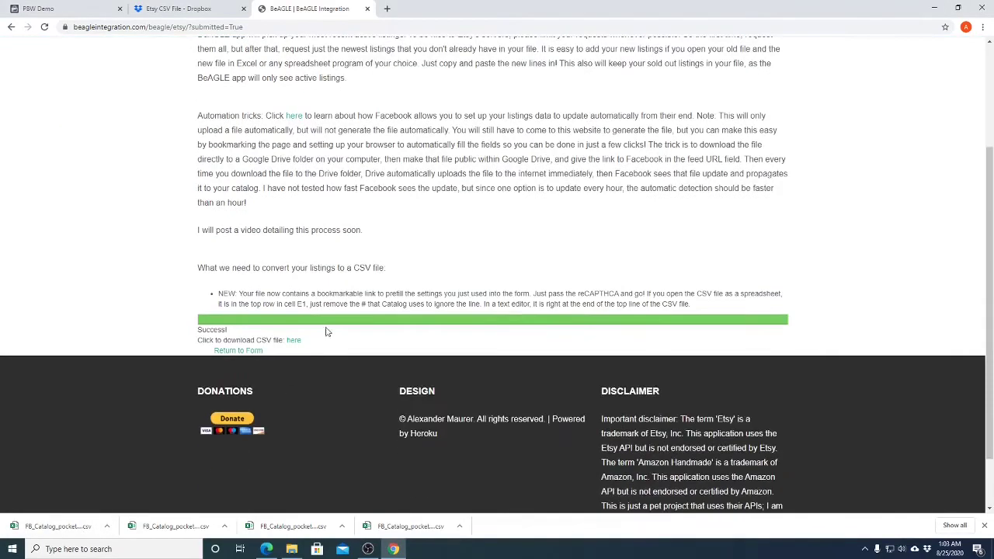
pyautogui.rightClick(291, 347)
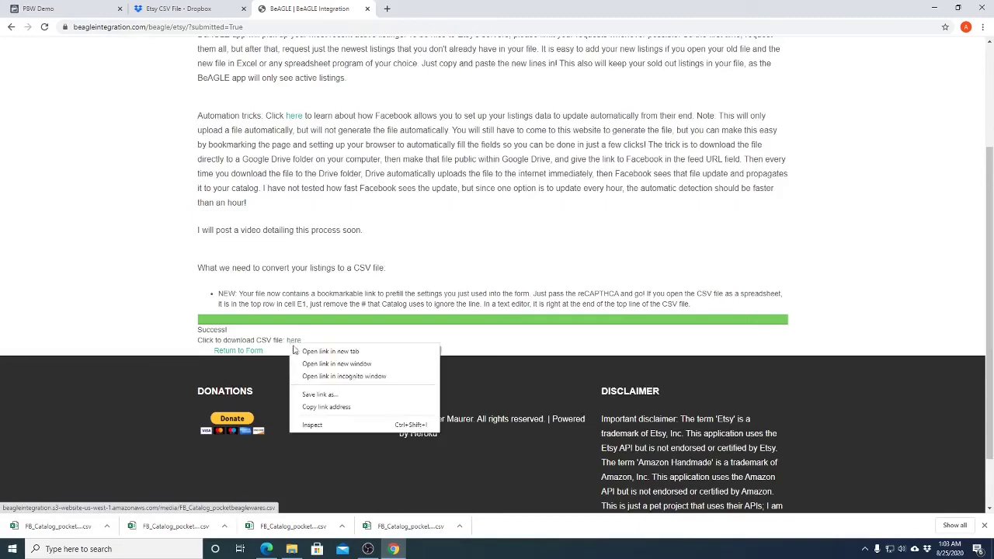
pyautogui.click(314, 390)
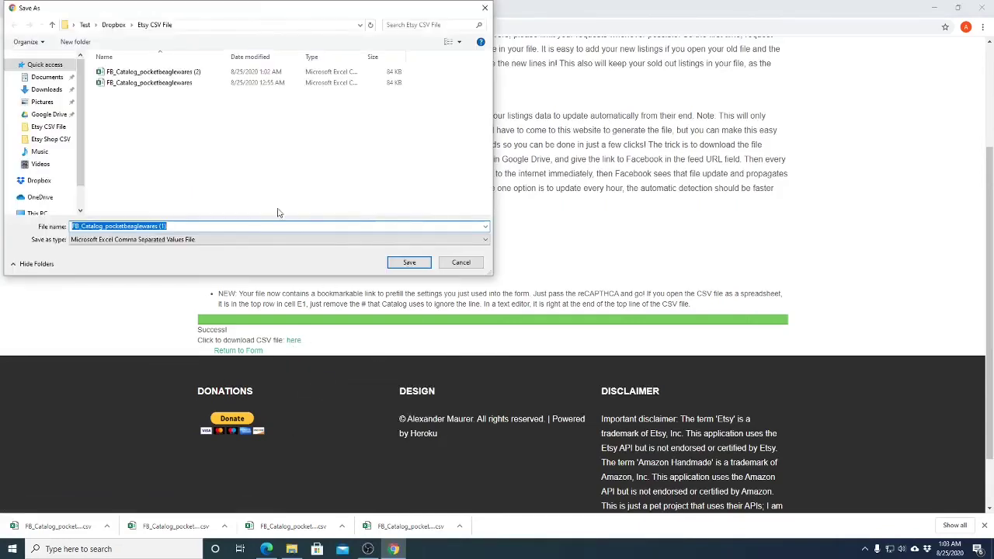
pyautogui.click(179, 225)
pyautogui.press('BackSpace')
pyautogui.press('BackSpace')
pyautogui.press('BackSpace')
pyautogui.press('BackSpace')
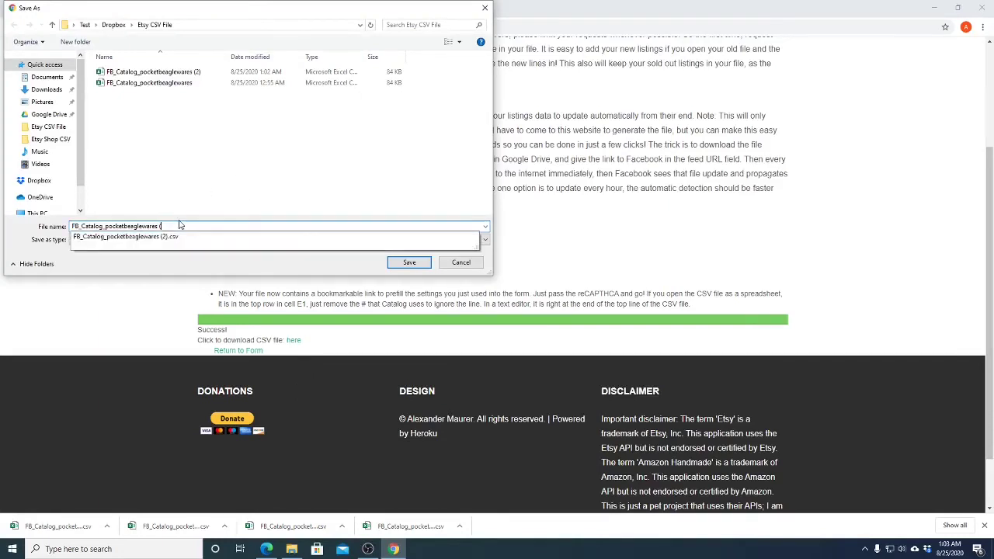
pyautogui.press('Return')
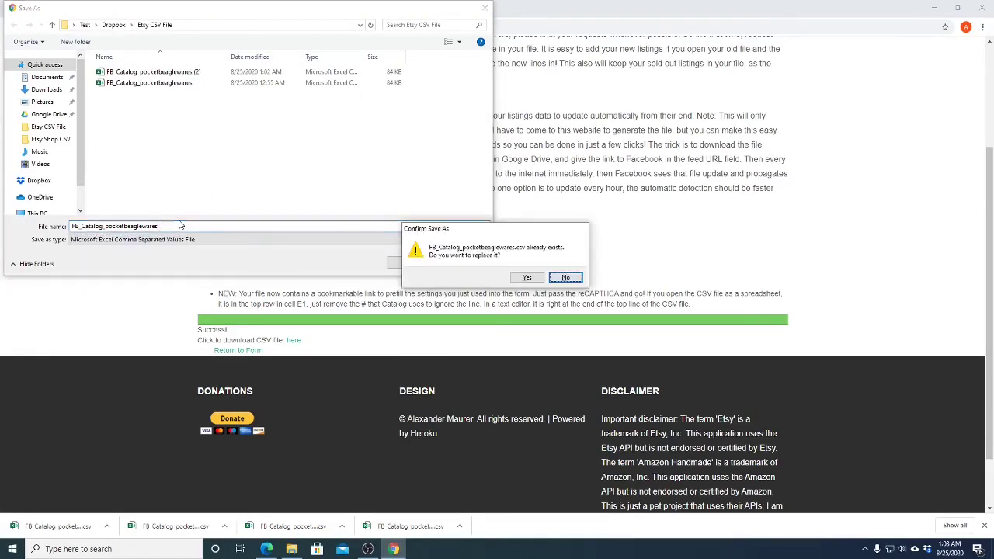
pyautogui.click(525, 277)
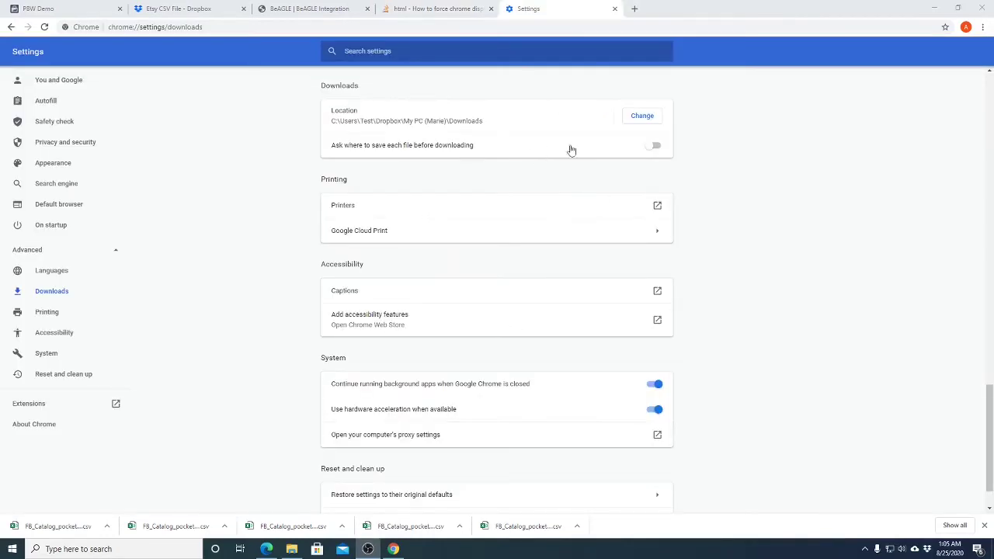
# - Make Chrome ask where to save each file before downloading, and return to the BeAGLE page's CSV download link
pyautogui.click(655, 148)
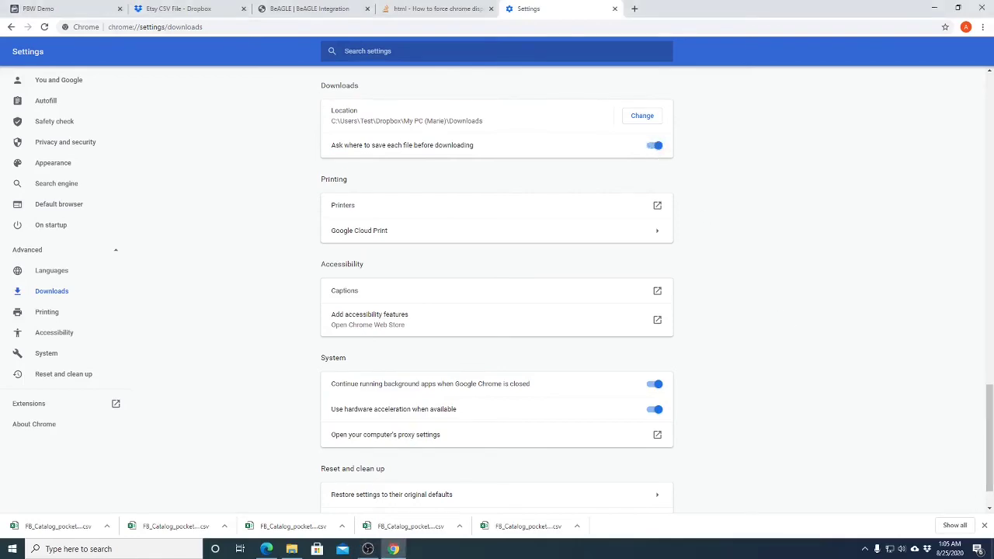
pyautogui.click(309, 8)
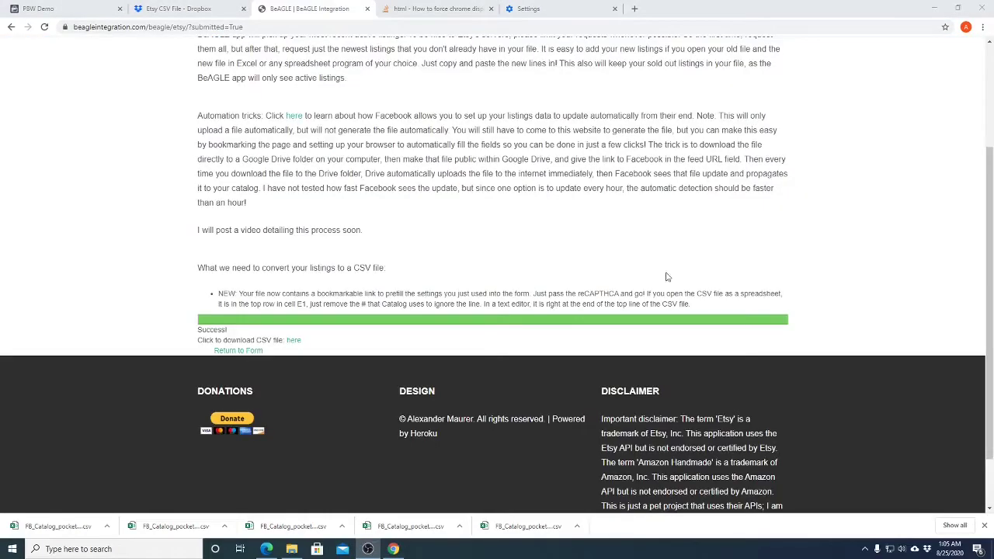
pyautogui.click(296, 346)
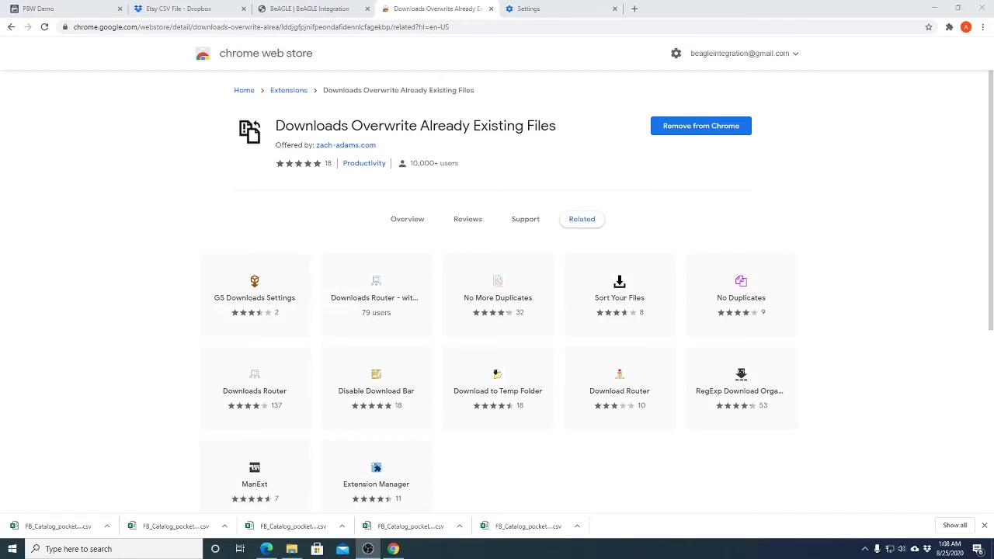
pyautogui.hotkey('ctrl', 'shift', 'Tab')
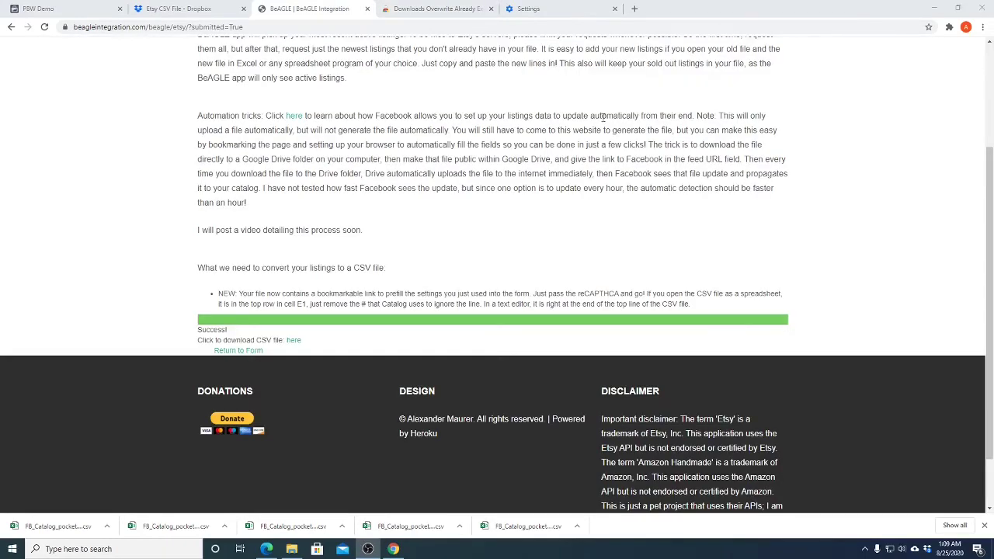
# - Download the CSV through the save prompt into the Dropbox Etsy CSV File folder as FB_Catalog_pocketbeaglewares, replacing the existing file
pyautogui.click(293, 342)
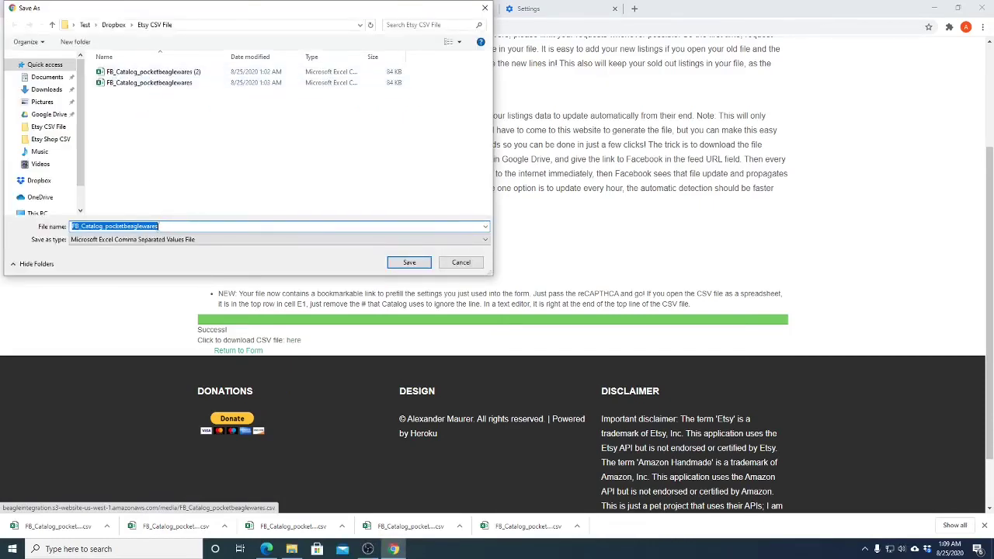
pyautogui.click(408, 263)
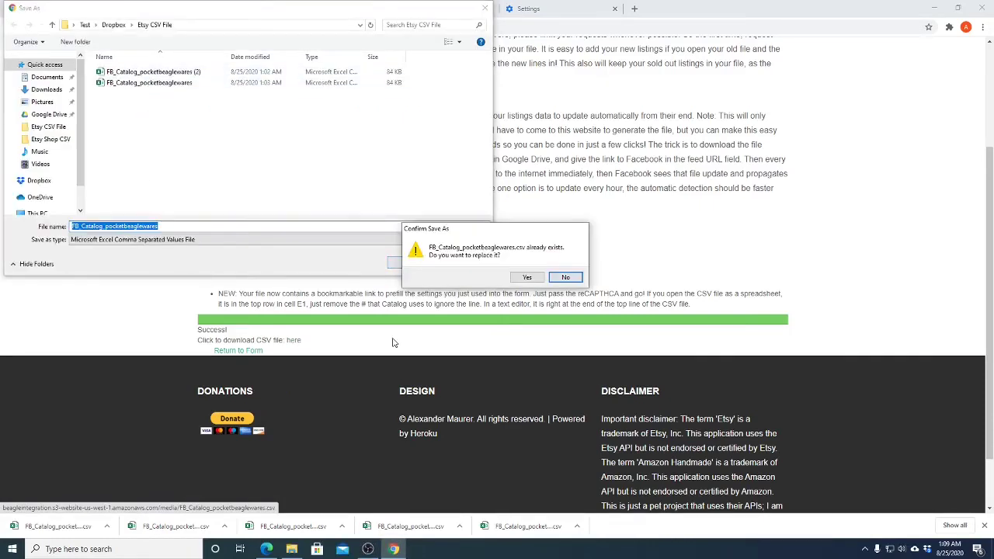
pyautogui.click(528, 277)
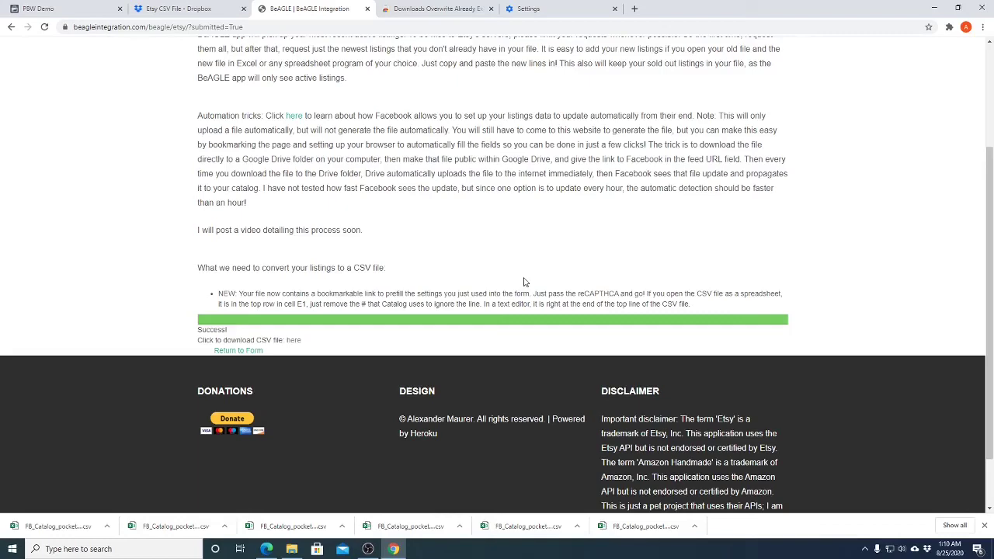
pyautogui.scroll(3, 606, 185)
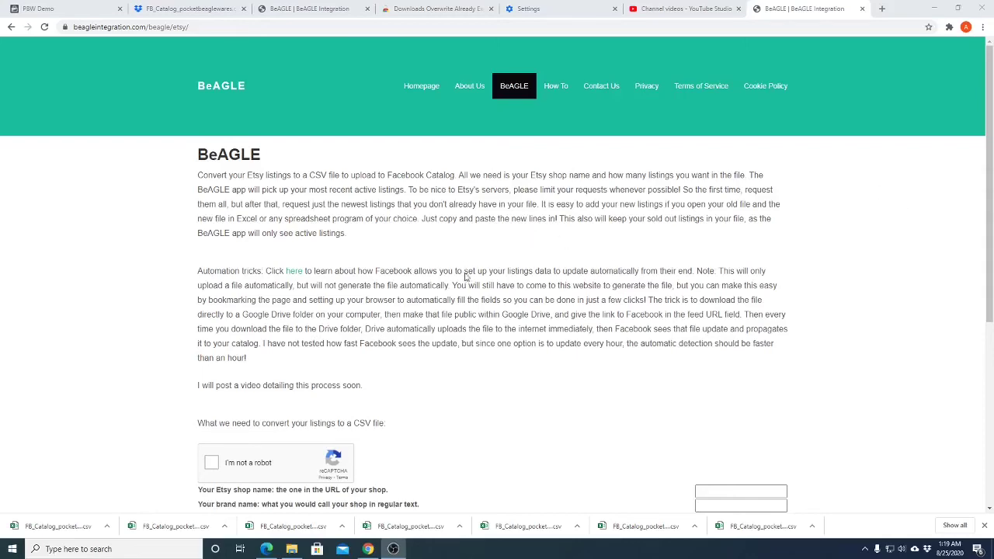
pyautogui.scroll(-3, 471, 355)
pyautogui.scroll(3, 433, 311)
pyautogui.click(291, 549)
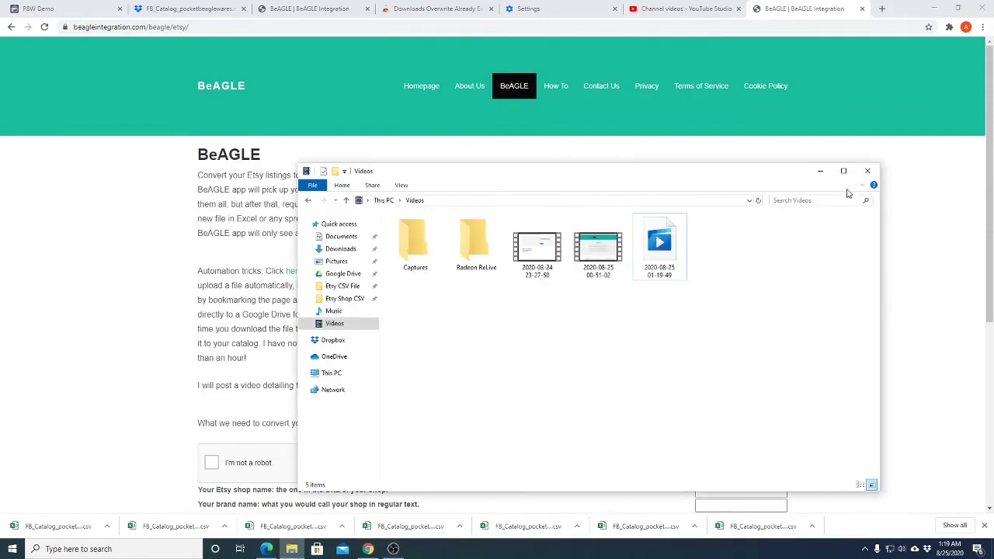
pyautogui.click(820, 170)
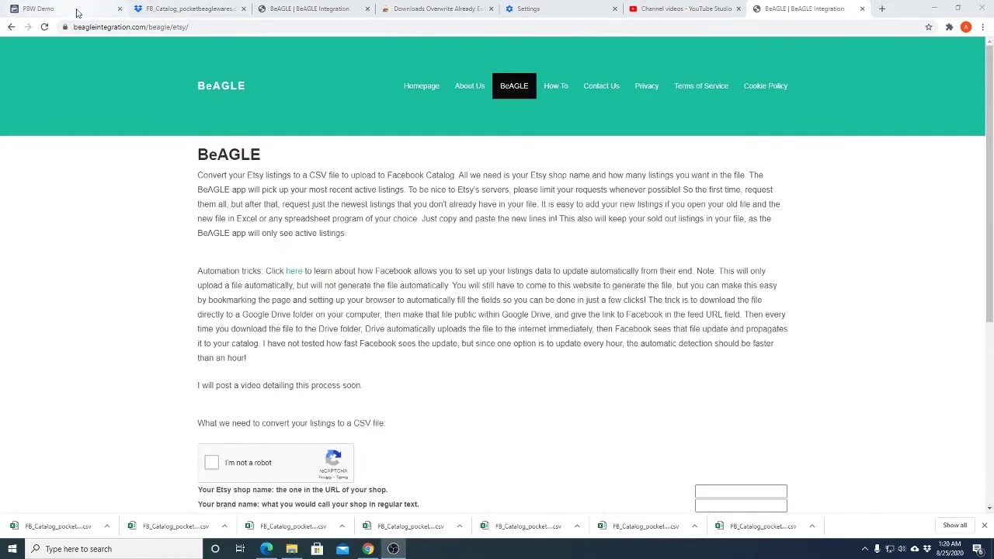
# - Copy the prefill settings link from cell E1 of FB_Catalog_pocketbeaglewares.csv in the Dropbox preview, leaving out the leading #
pyautogui.click(192, 10)
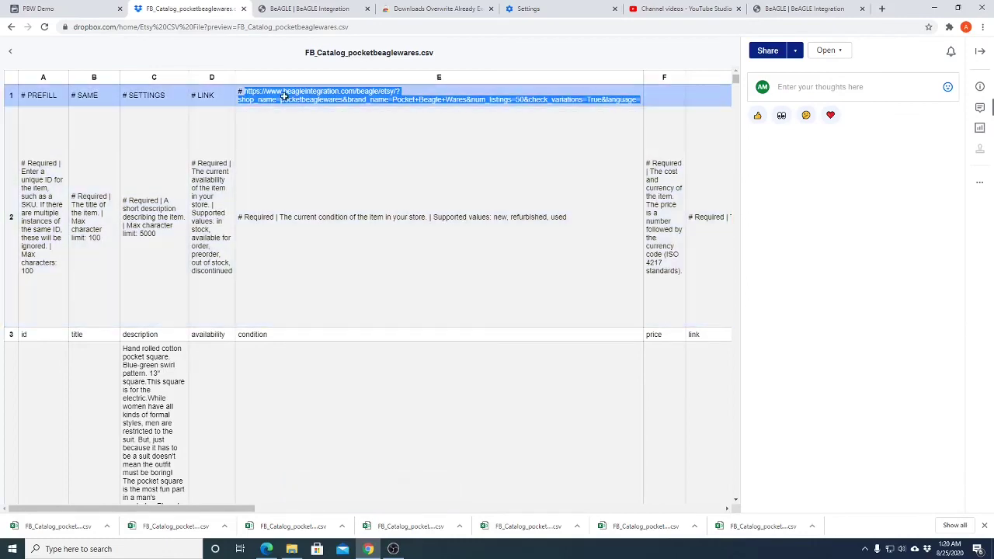
pyautogui.click(282, 95)
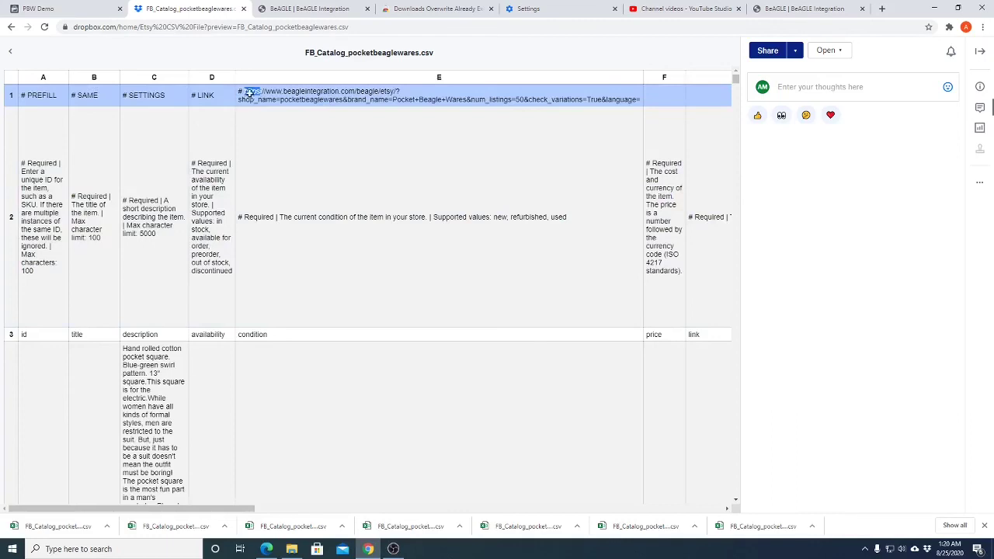
pyautogui.moveTo(244, 91); pyautogui.dragTo(604, 102)
pyautogui.rightClick(581, 103)
pyautogui.click(600, 108)
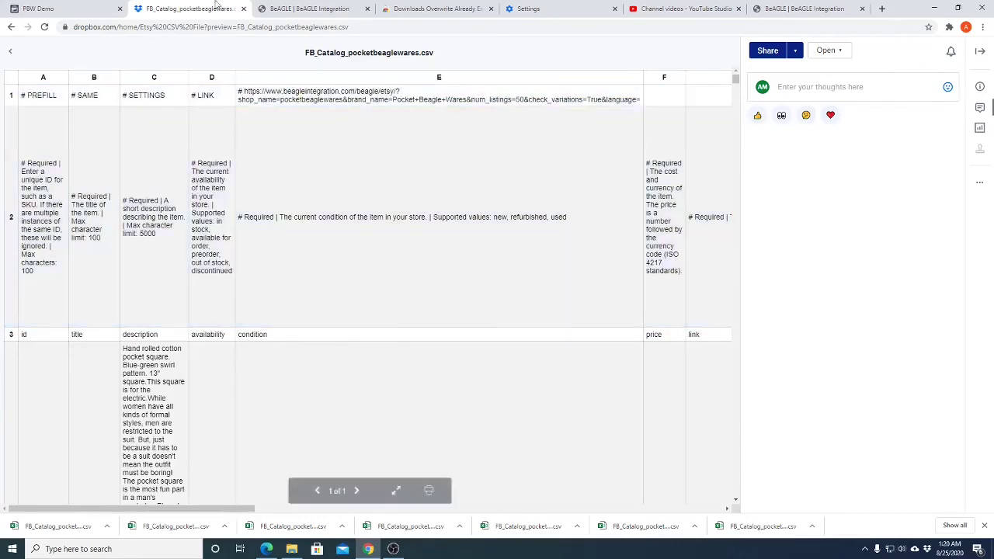
# - Load the copied prefill link in the open beagleintegration.com/beagle/etsy page and show its filled-in form fields
pyautogui.click(808, 10)
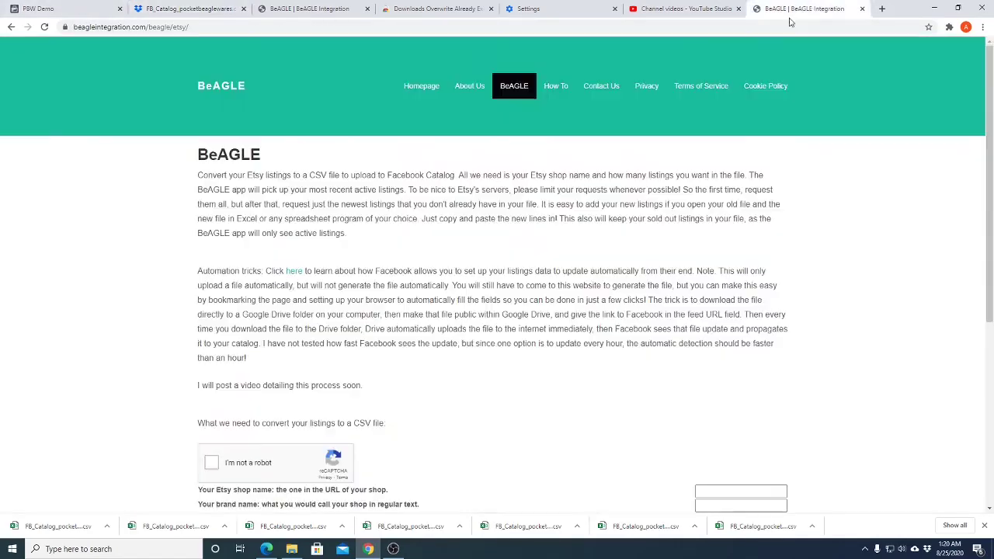
pyautogui.click(674, 27)
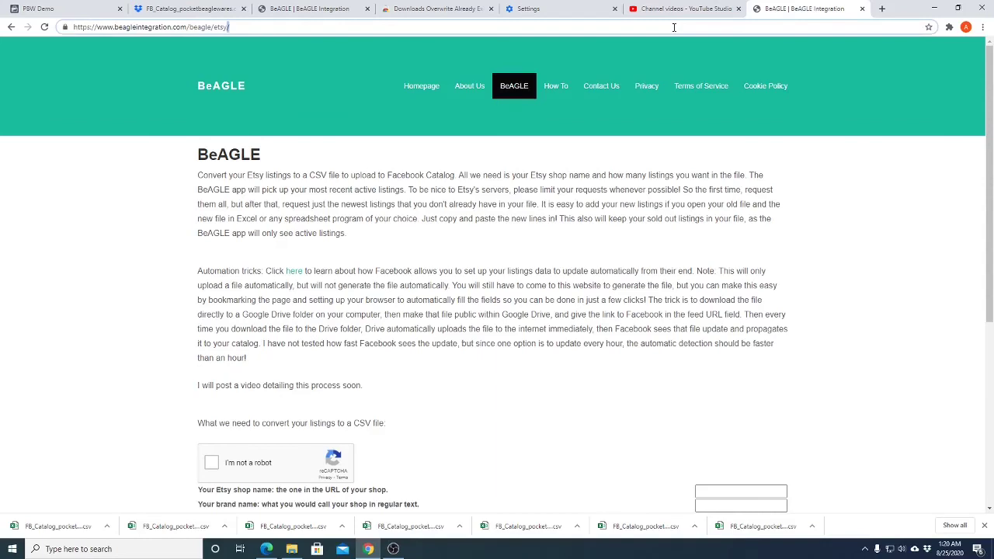
pyautogui.click(675, 27)
pyautogui.hotkey('ctrl', 'v')
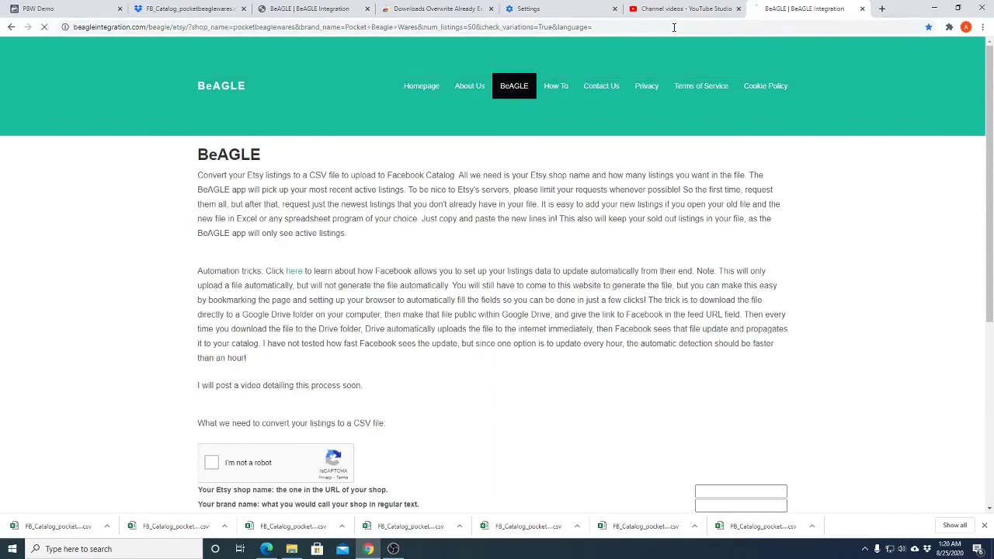
pyautogui.press('Return')
pyautogui.scroll(-2, 807, 240)
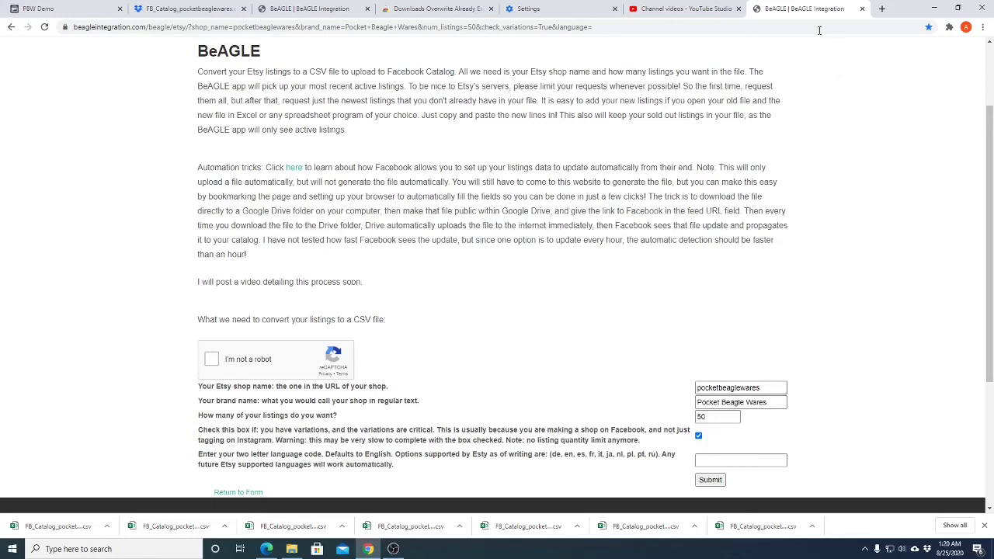
# - Bookmark the prefilled BeAGLE form page as BeAGLE | BeAGLE Integration in the Bookmarks bar folder
pyautogui.press('super+d')
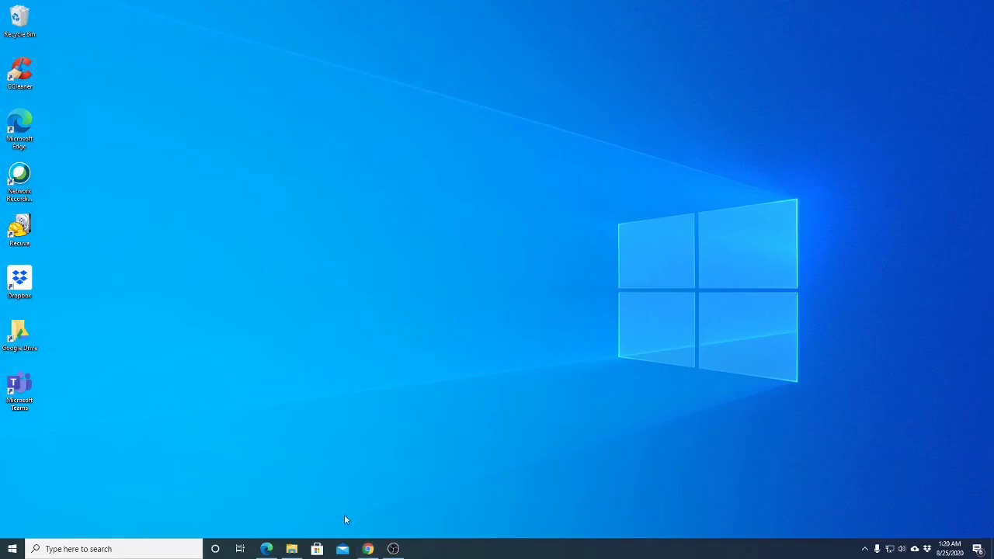
pyautogui.click(368, 549)
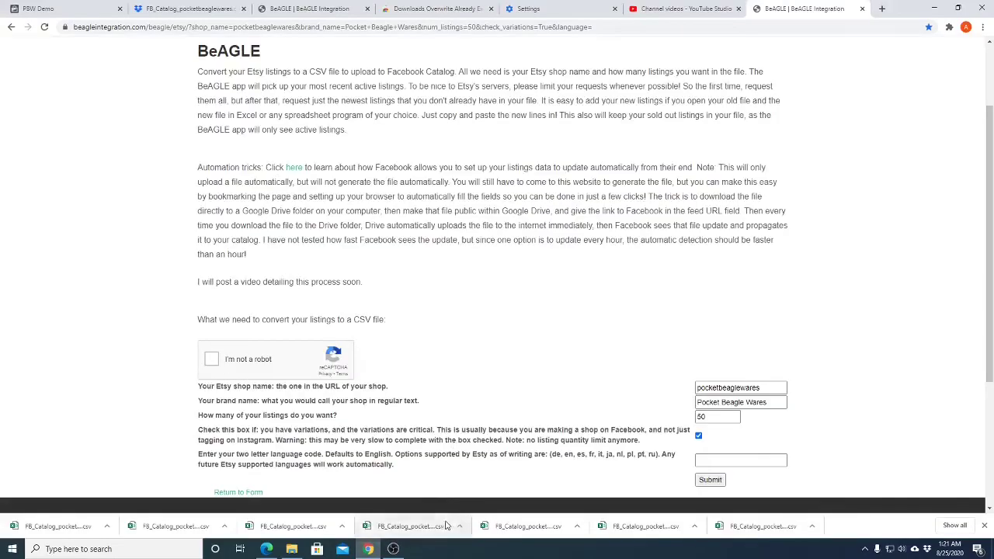
pyautogui.hotkey('ctrl', 'd')
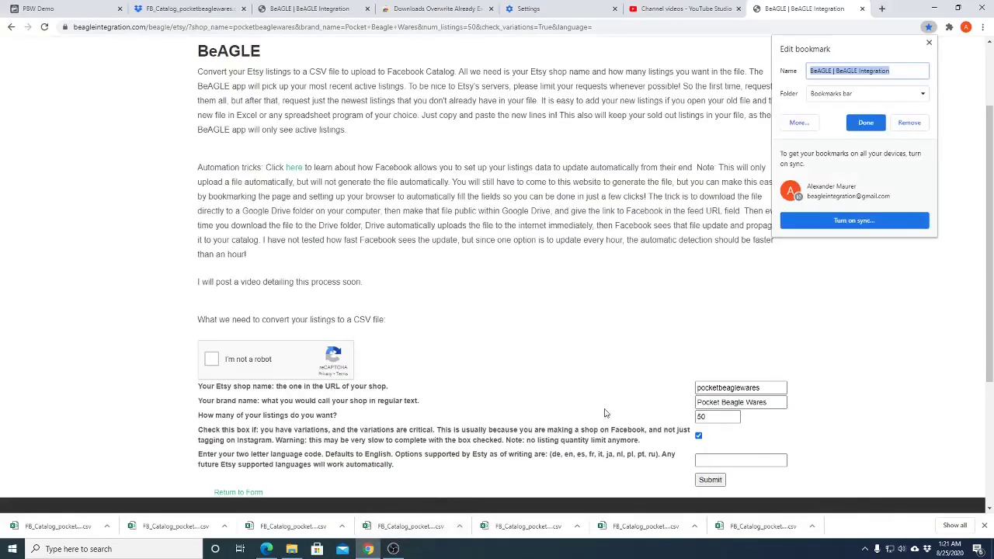
pyautogui.click(865, 125)
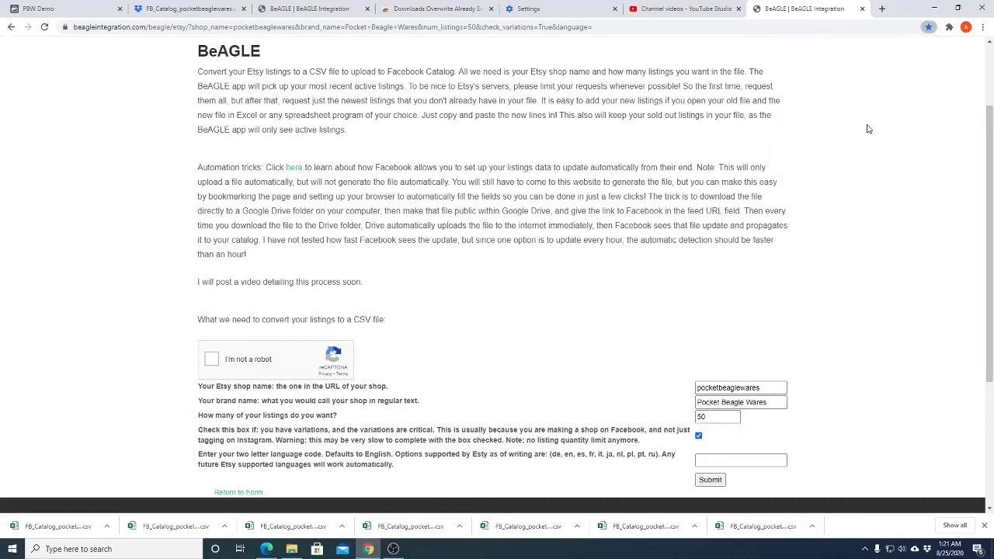
pyautogui.click(928, 28)
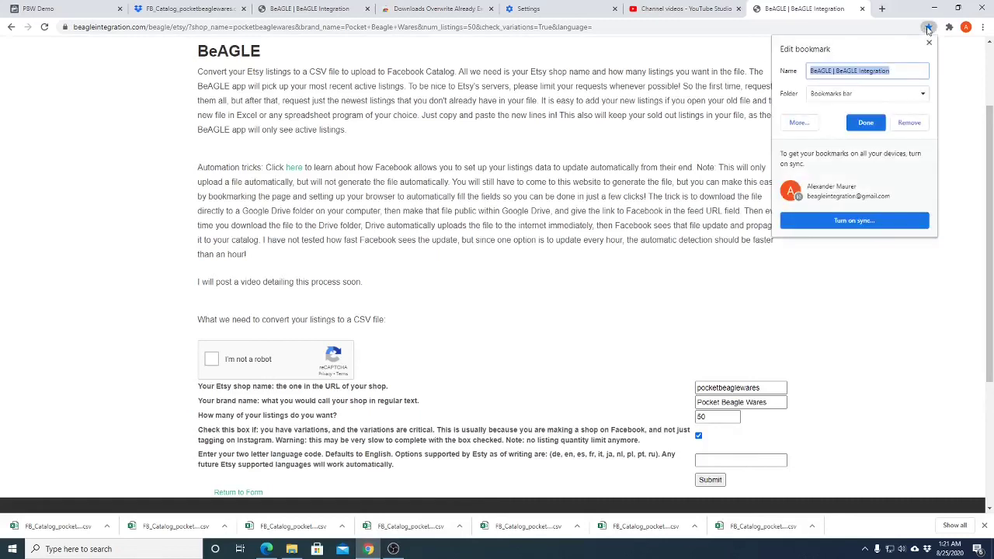
pyautogui.click(913, 288)
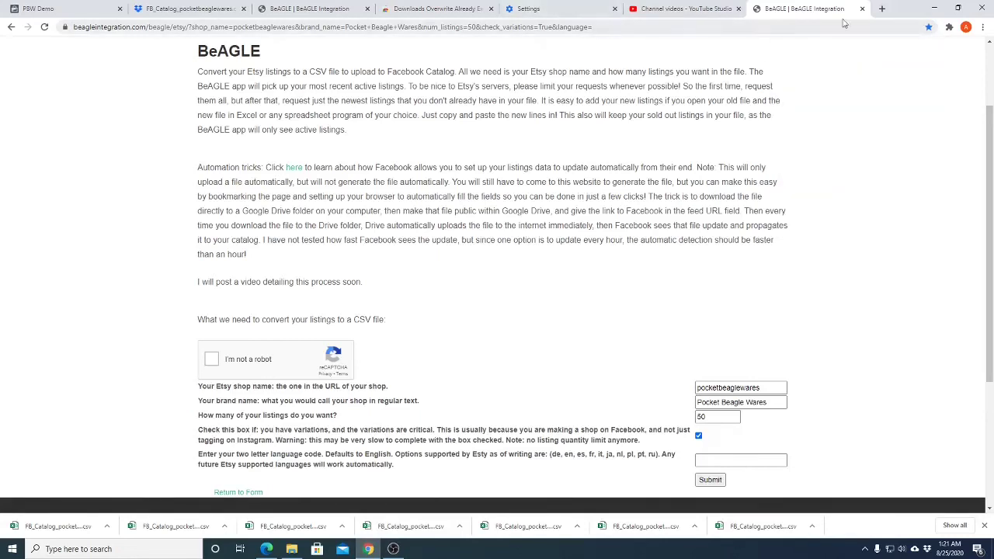
# - Turn on Chrome's bookmarks bar so the saved BeAGLE bookmark is at hand
pyautogui.click(983, 27)
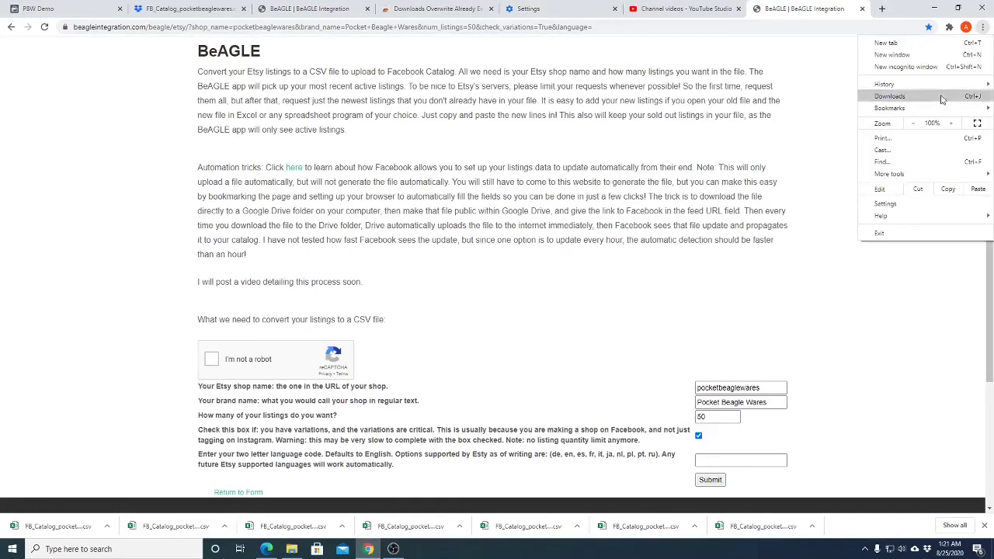
pyautogui.press('Escape')
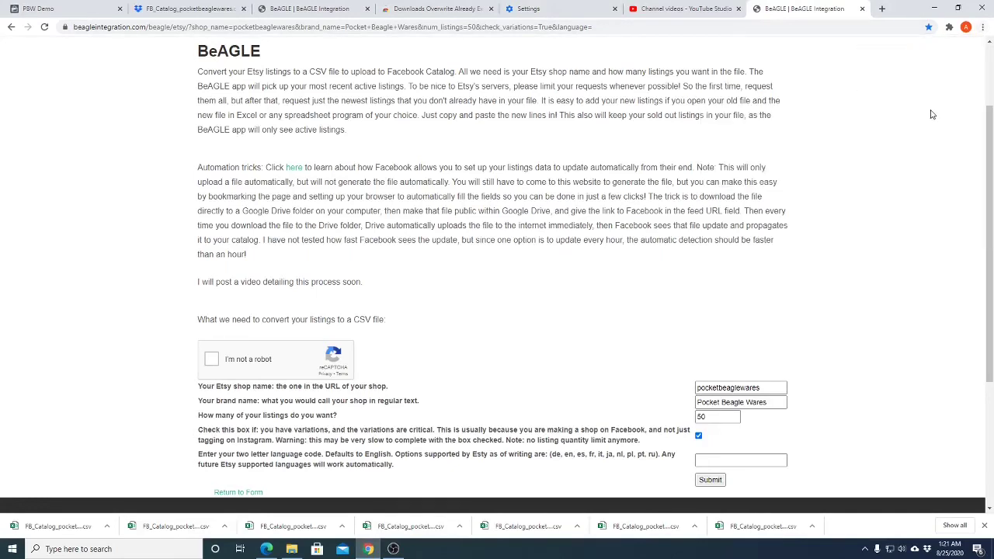
pyautogui.click(978, 28)
pyautogui.moveTo(947, 107)
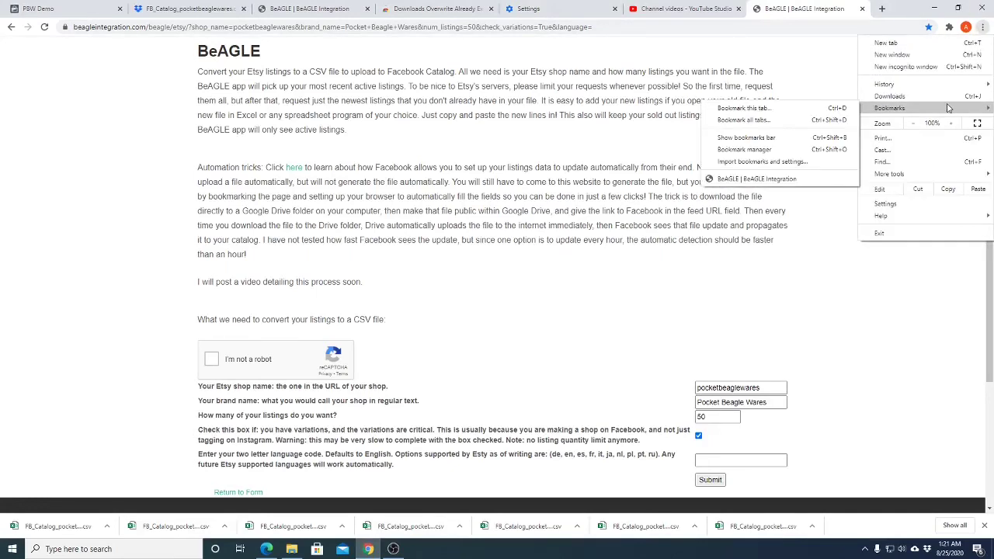
pyautogui.click(770, 139)
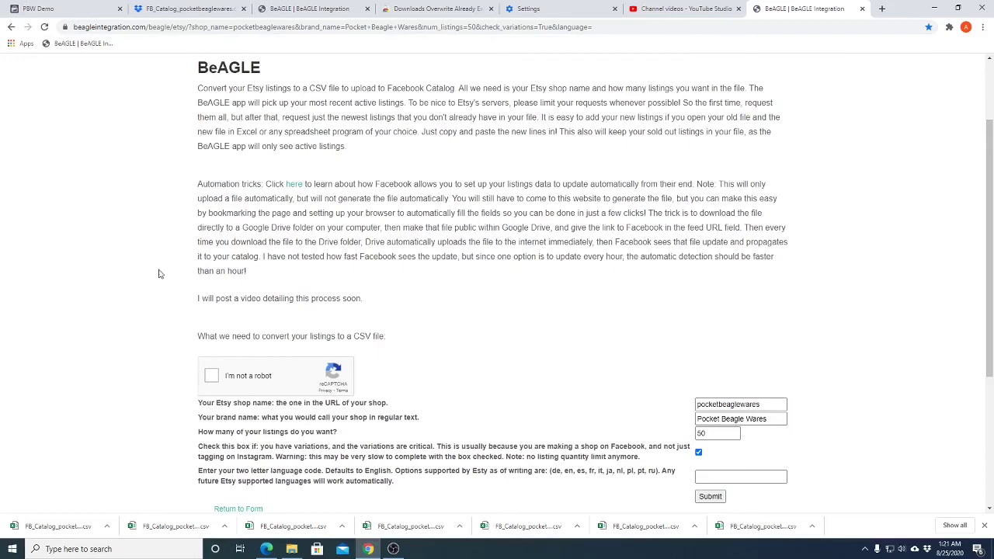
# - Open the prefilled form from the BeAGLE bookmark, solve its reCAPTCHA and submit it to generate the listings CSV
pyautogui.click(87, 44)
pyautogui.click(212, 376)
pyautogui.click(263, 351)
pyautogui.click(265, 312)
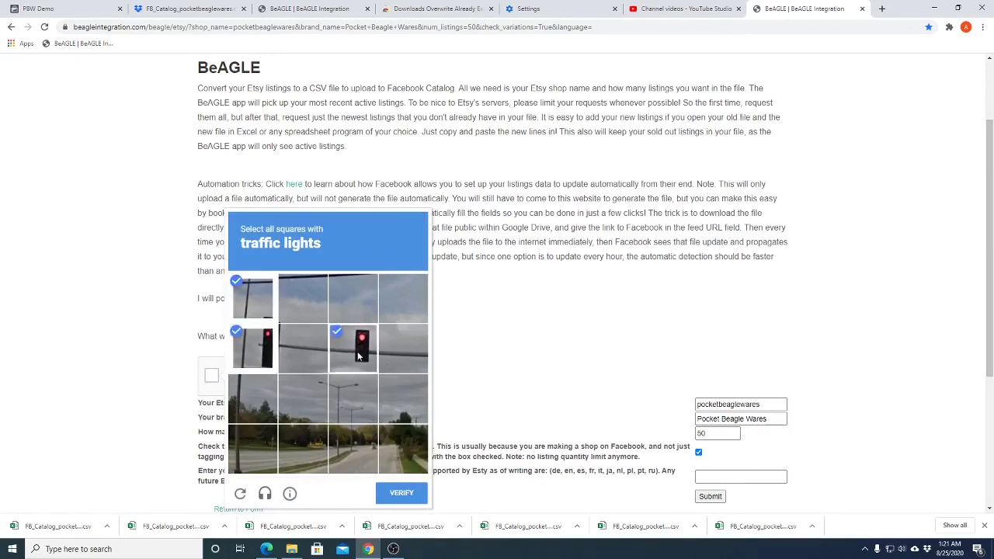
pyautogui.click(404, 494)
pyautogui.scroll(-2, 551, 400)
pyautogui.click(702, 395)
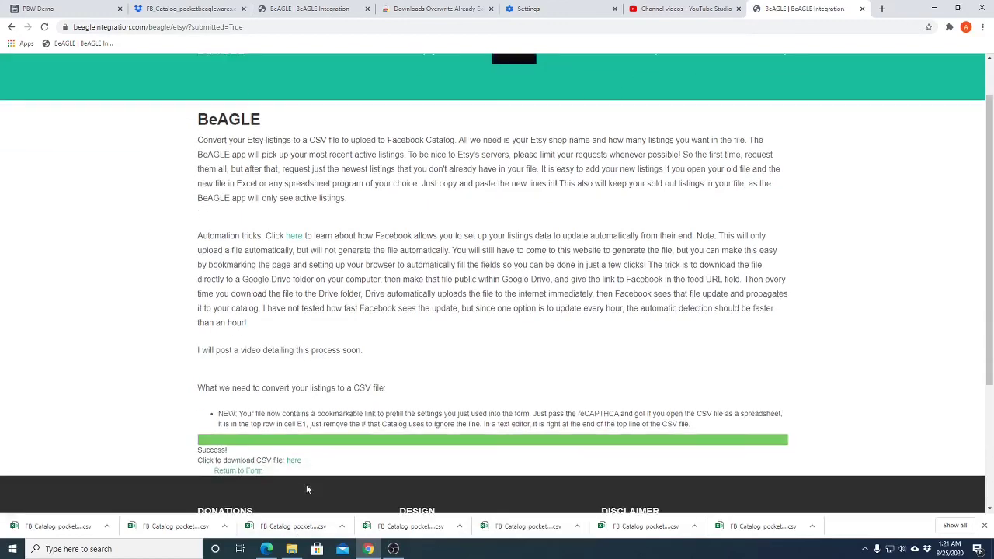
# - Save the newly generated CSV over FB_Catalog_pocketbeaglewares in the Dropbox Etsy CSV File folder
pyautogui.scroll(-1, 314, 439)
pyautogui.click(293, 461)
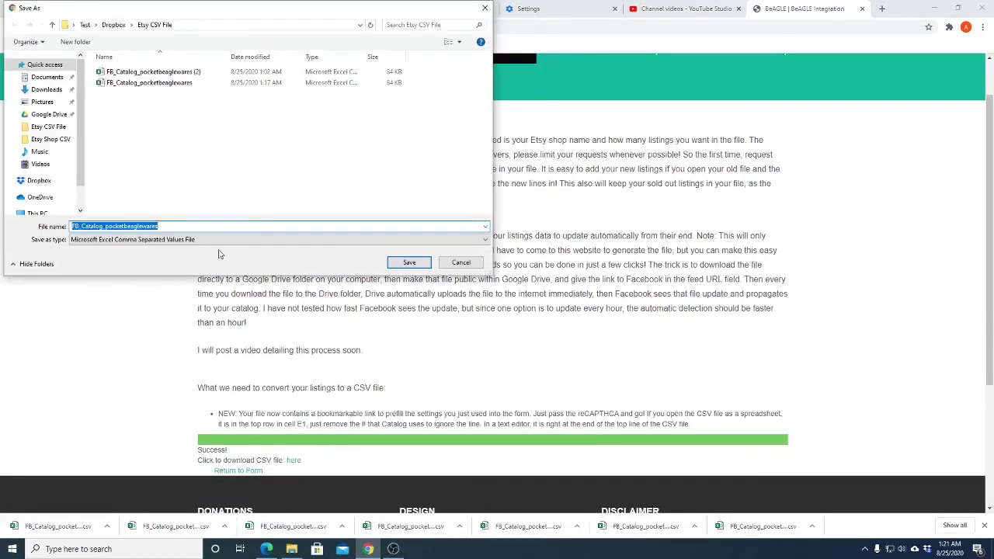
pyautogui.click(411, 264)
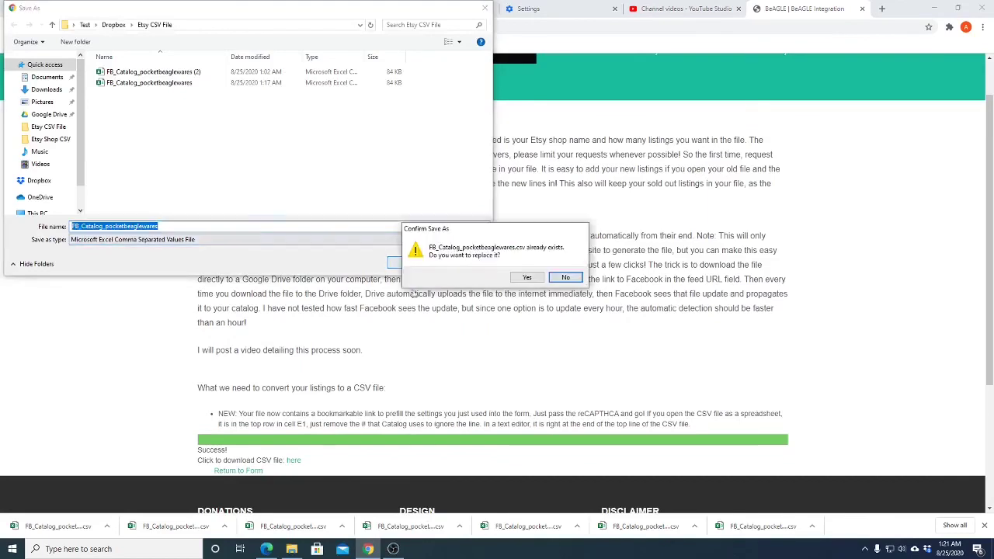
pyautogui.click(527, 277)
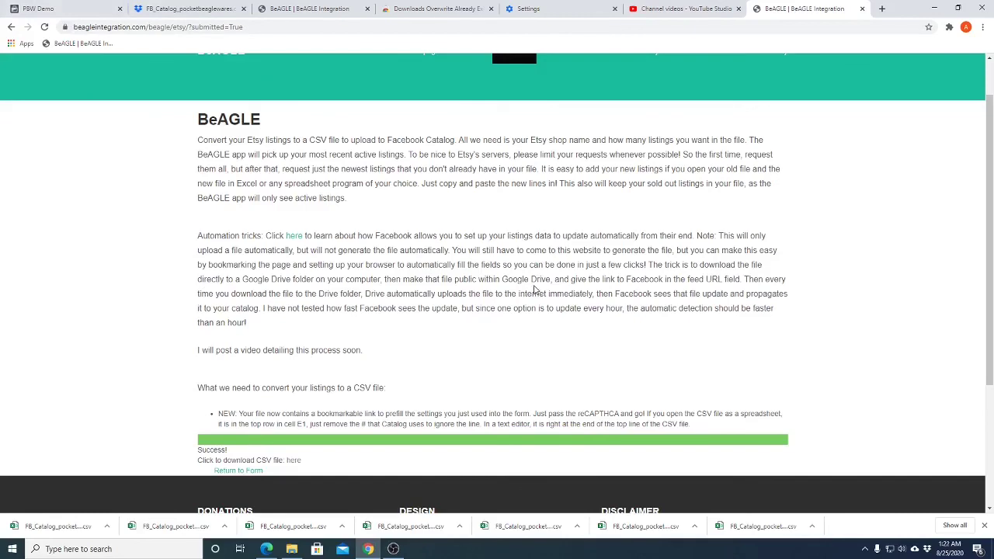
pyautogui.scroll(1, 796, 340)
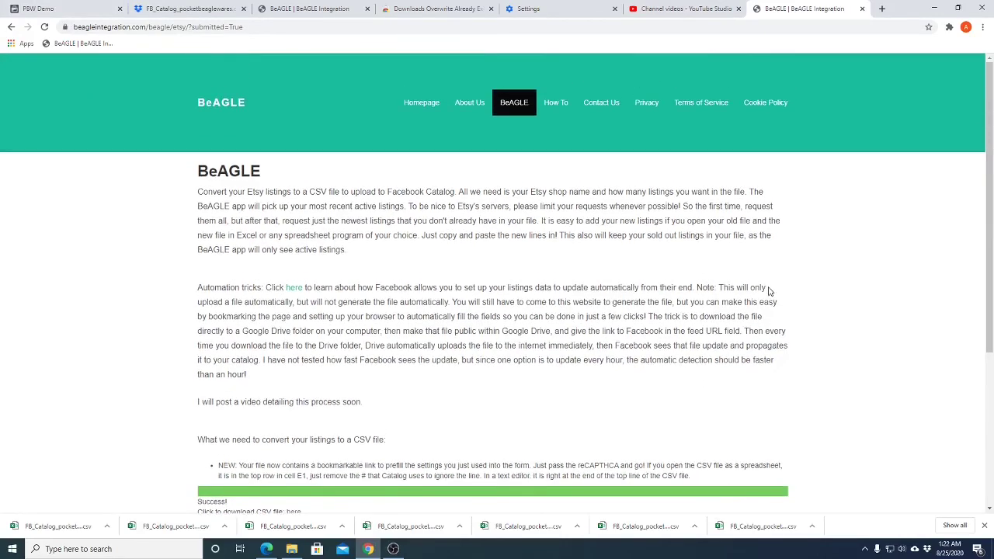